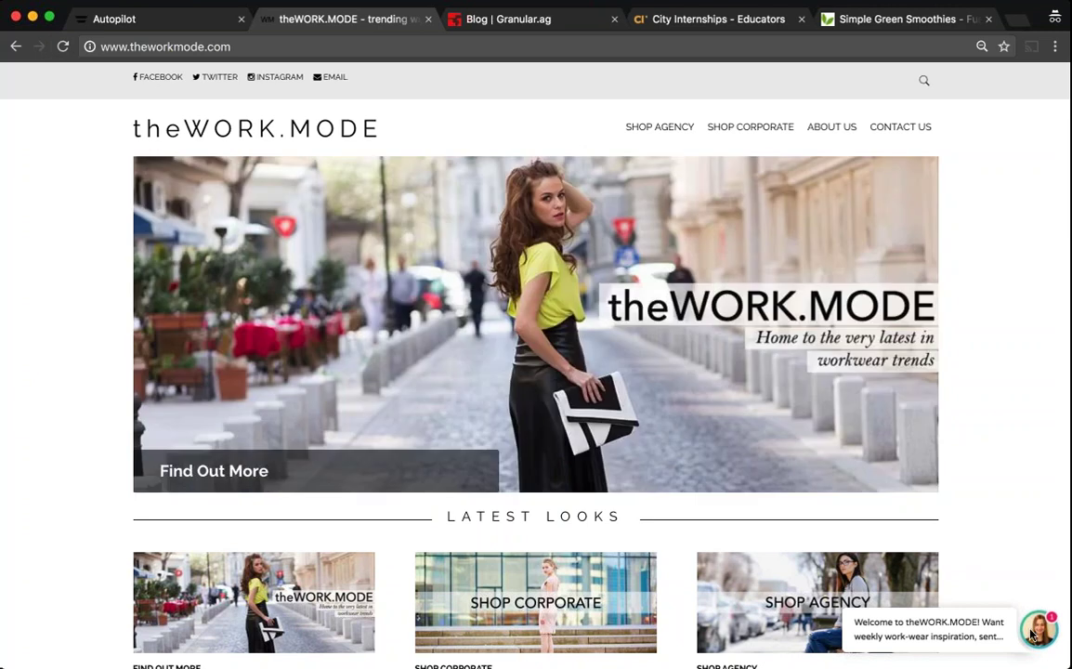
Step: Expand the theworkmode.com newsletter welcome message, then return to the Autopilot dashboard
left_click(1038, 632)
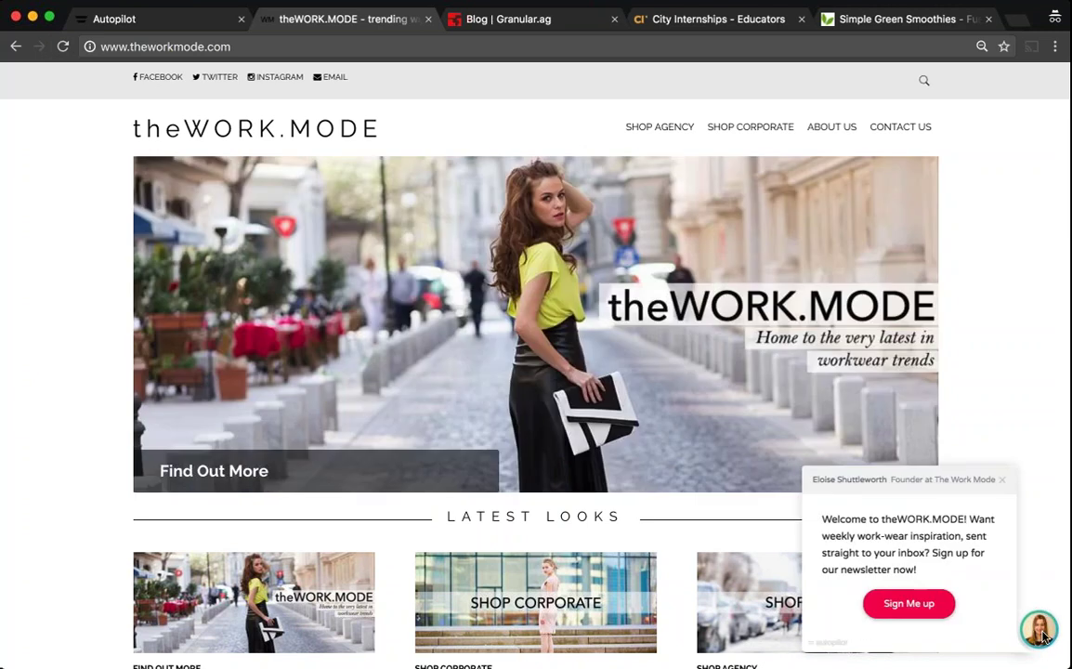
left_click(127, 29)
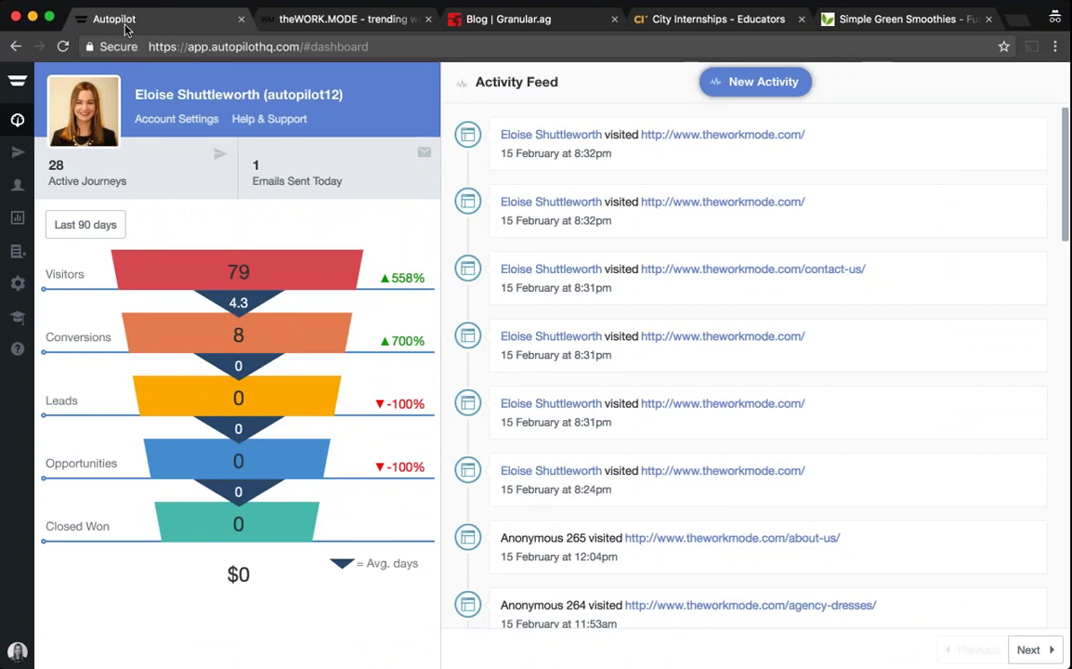
Step: Go to Autopilot's Proactive section and begin a new proactive headsup
left_click(18, 252)
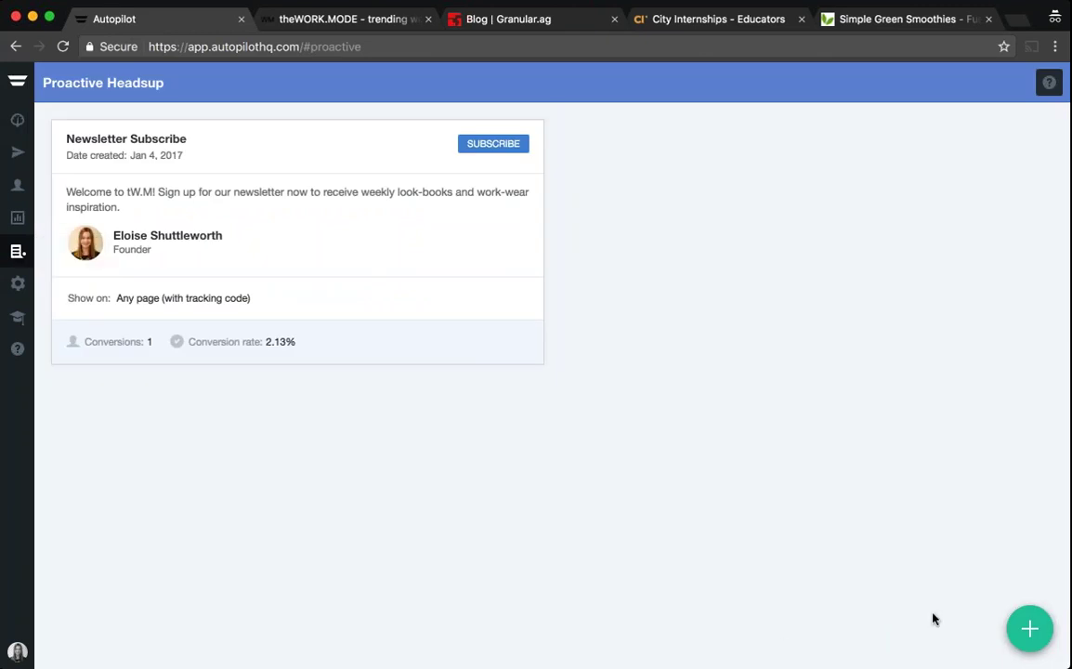
left_click(1031, 630)
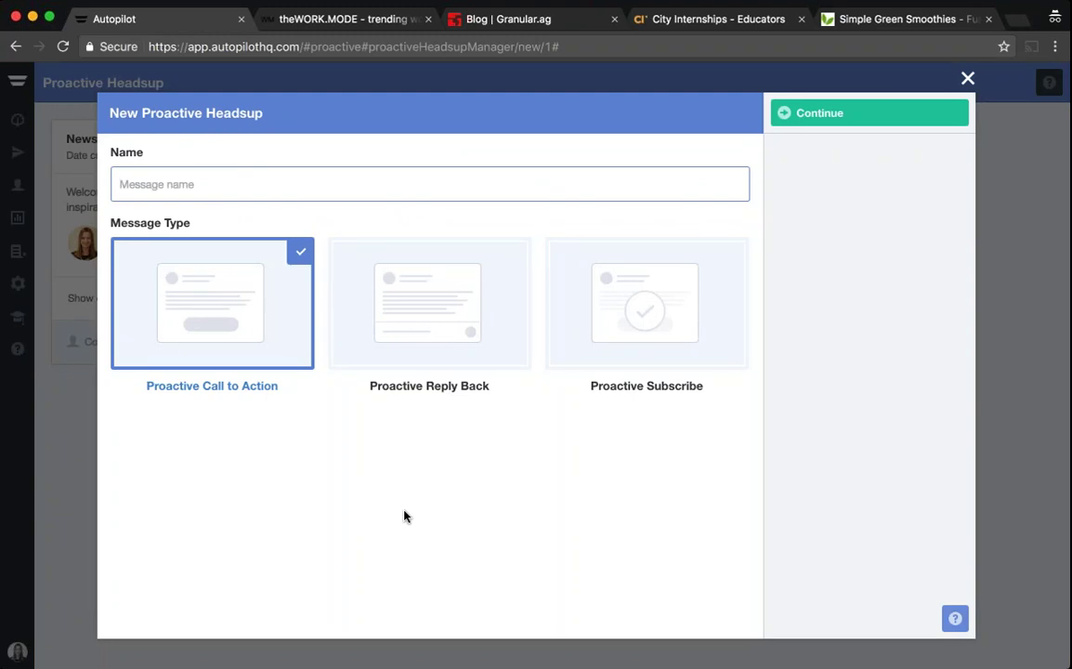
Step: Try the Reply Back, Subscribe and Call to Action types, settling on Proactive Reply Back
left_click(407, 312)
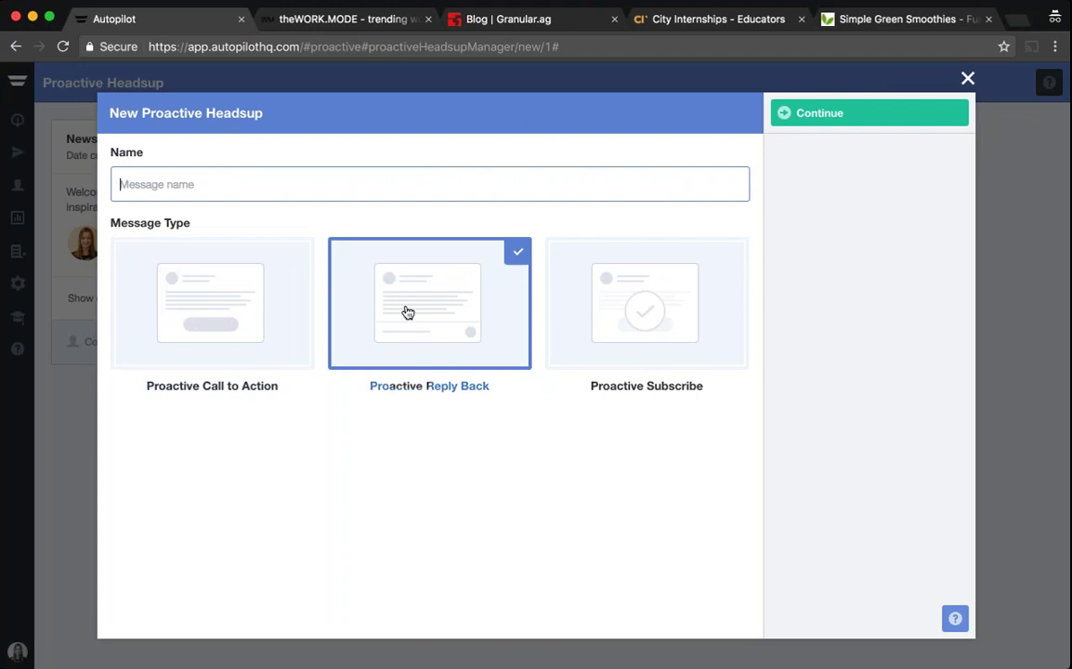
left_click(665, 328)
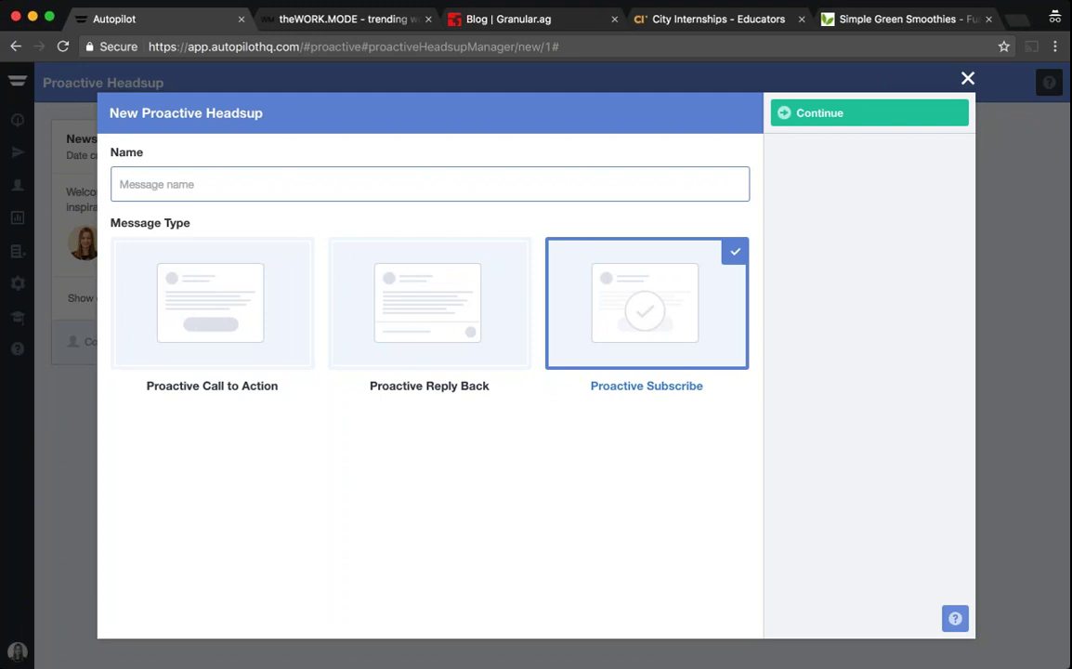
left_click(223, 281)
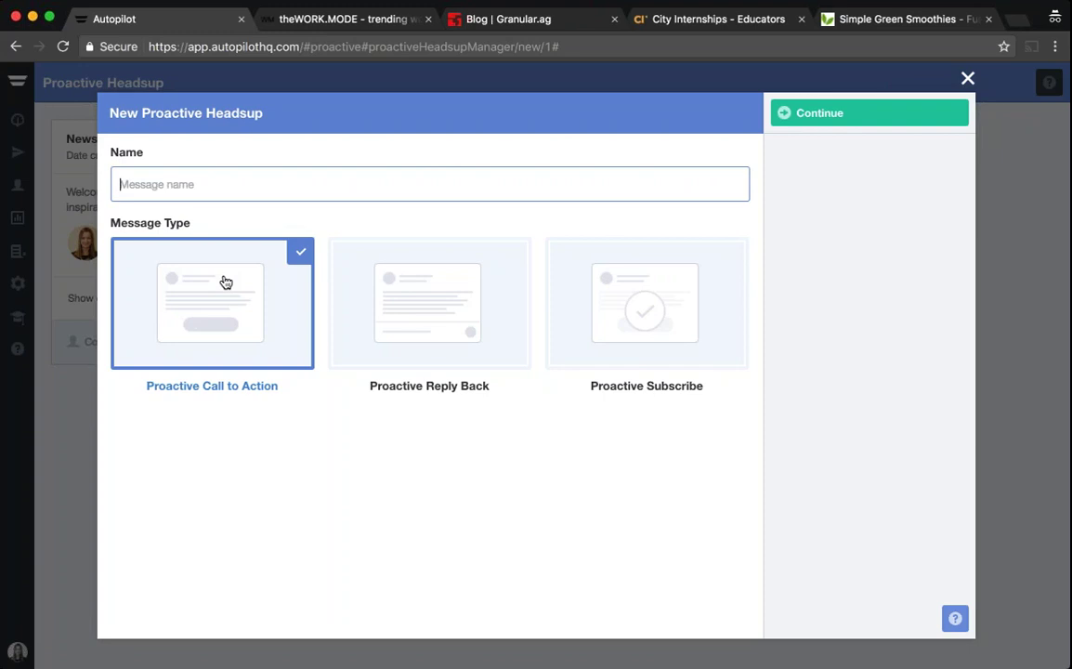
left_click(449, 317)
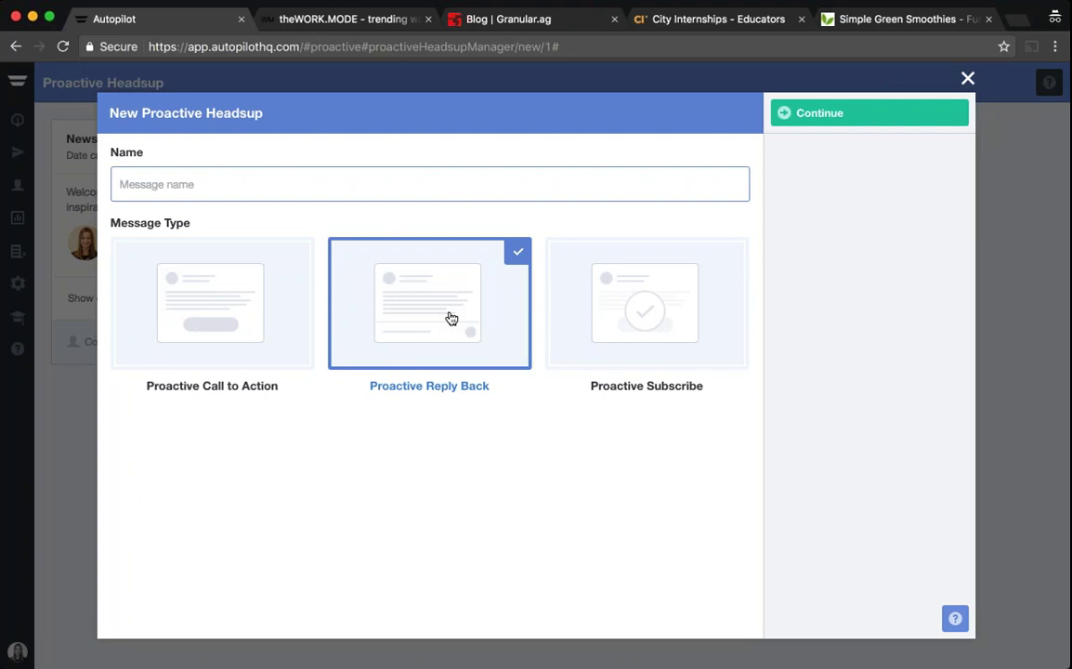
Step: Make it a Proactive Subscribe headsup, enter a demo name, and continue to placement
left_click(647, 303)
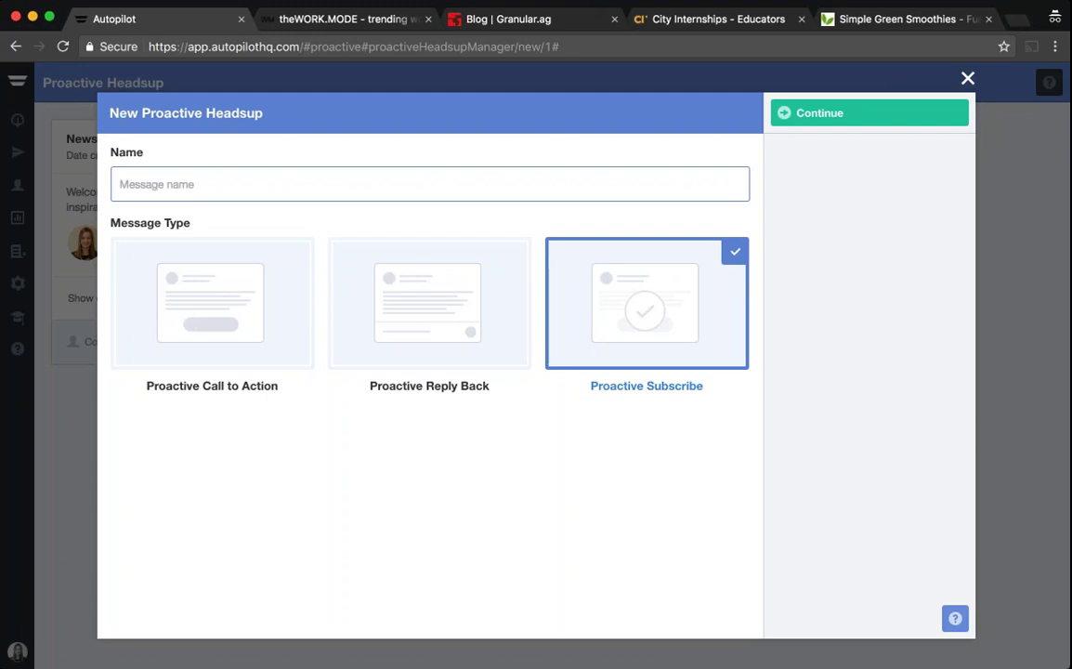
type("Eloise Demo")
left_click(822, 116)
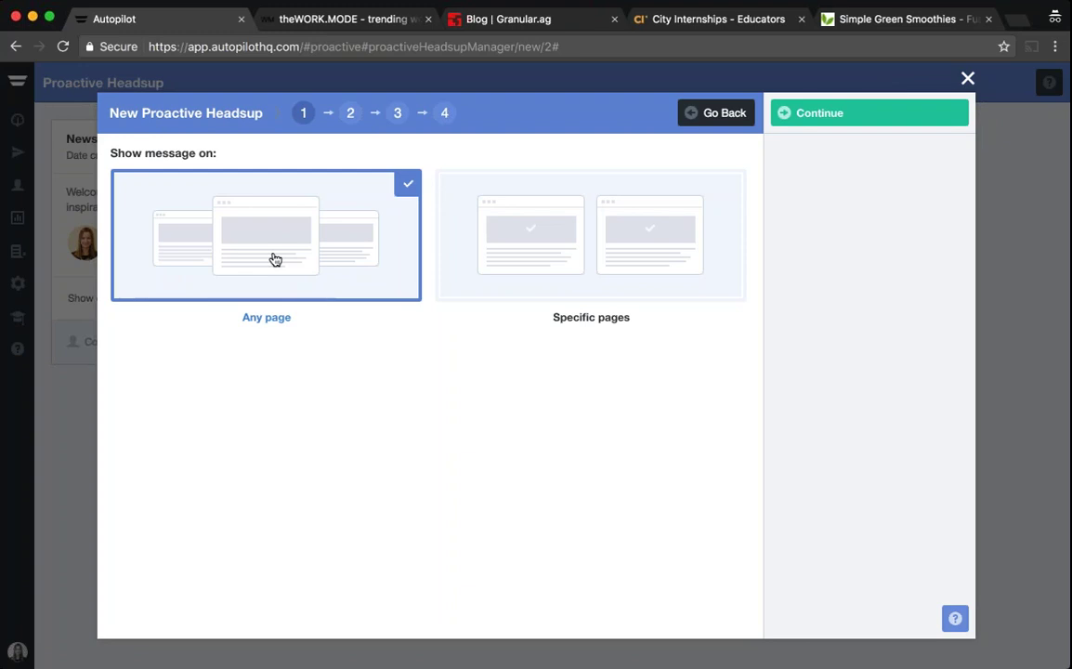
left_click(610, 235)
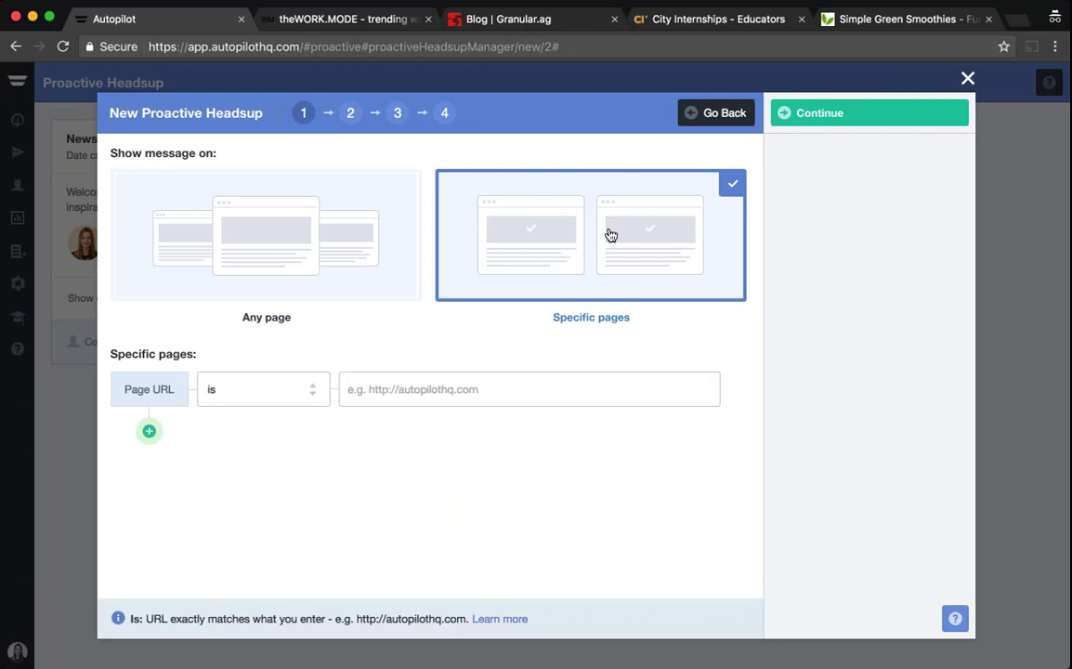
left_click(312, 394)
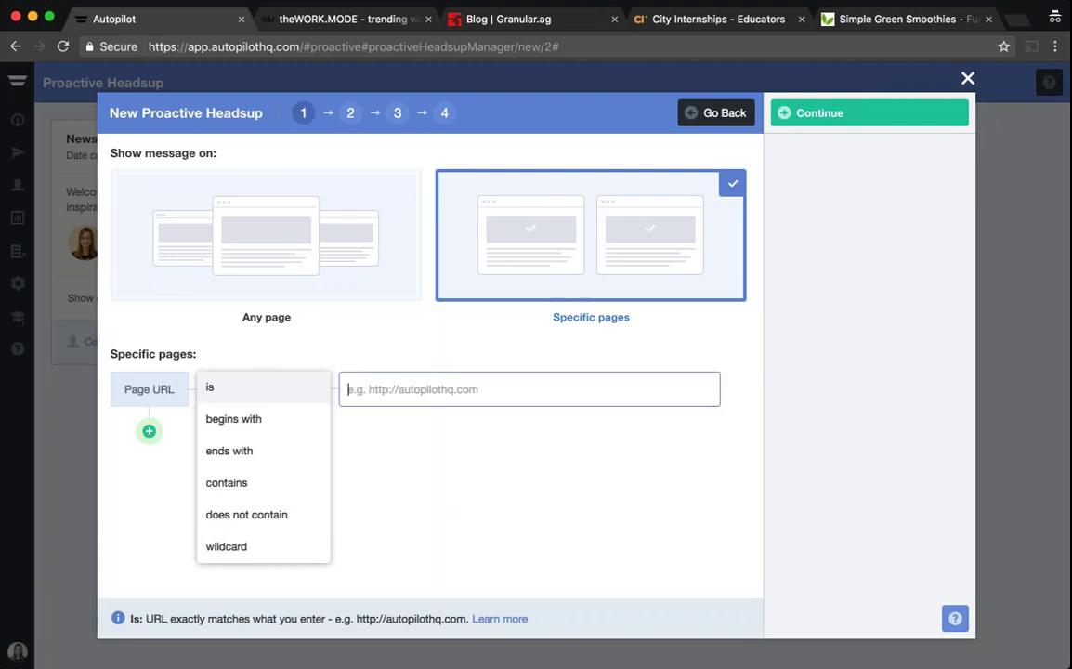
key("Tab")
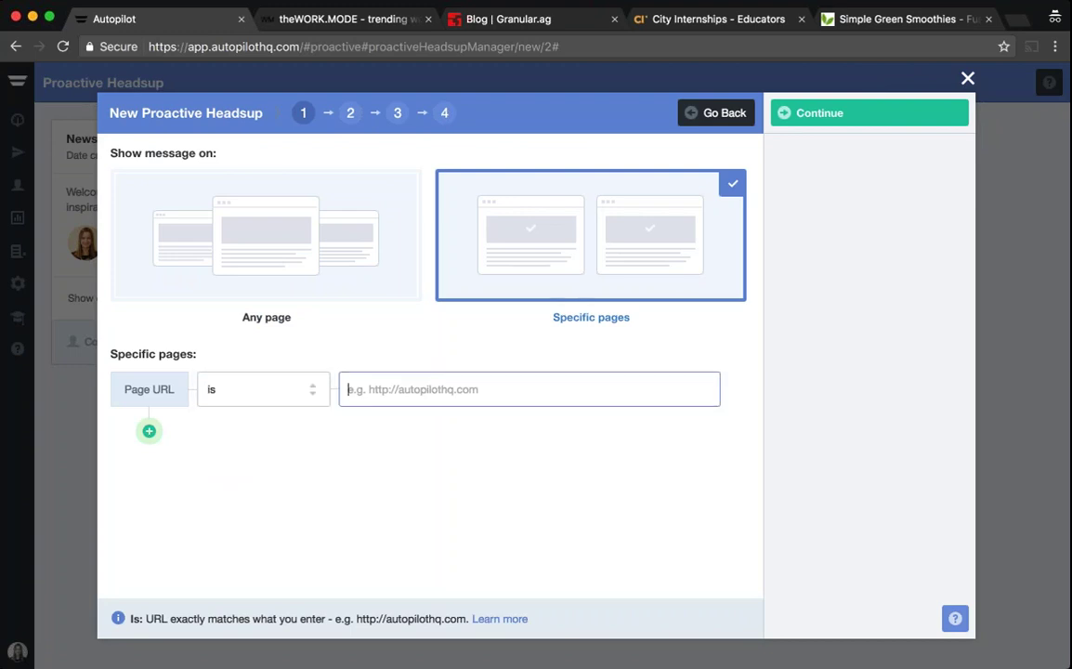
type("http://theworkmode")
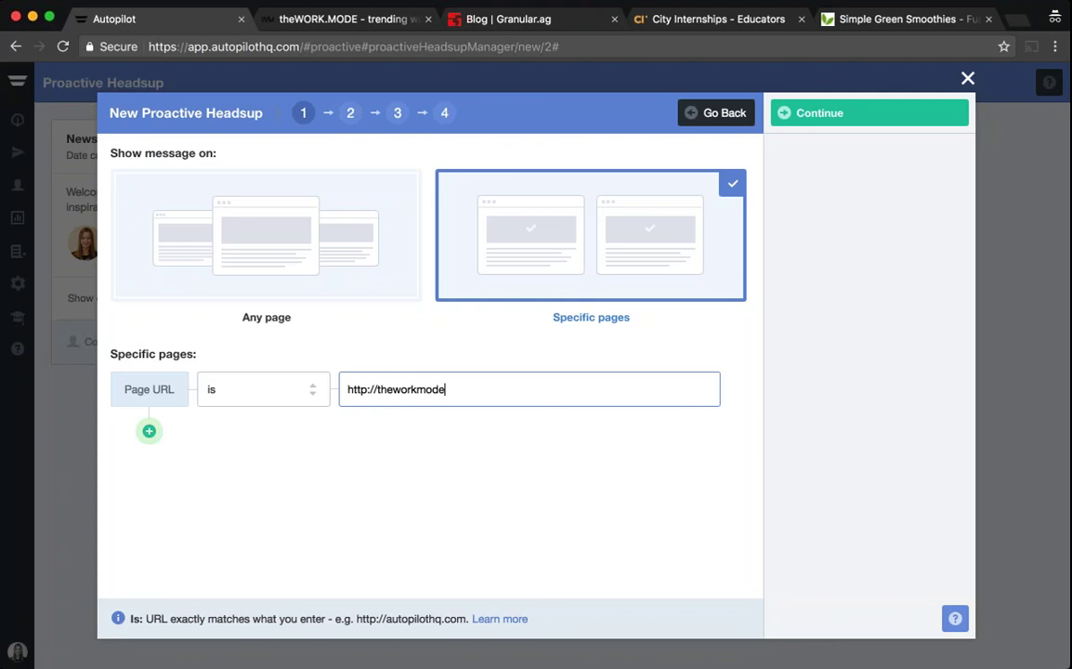
type(".com")
left_click(148, 430)
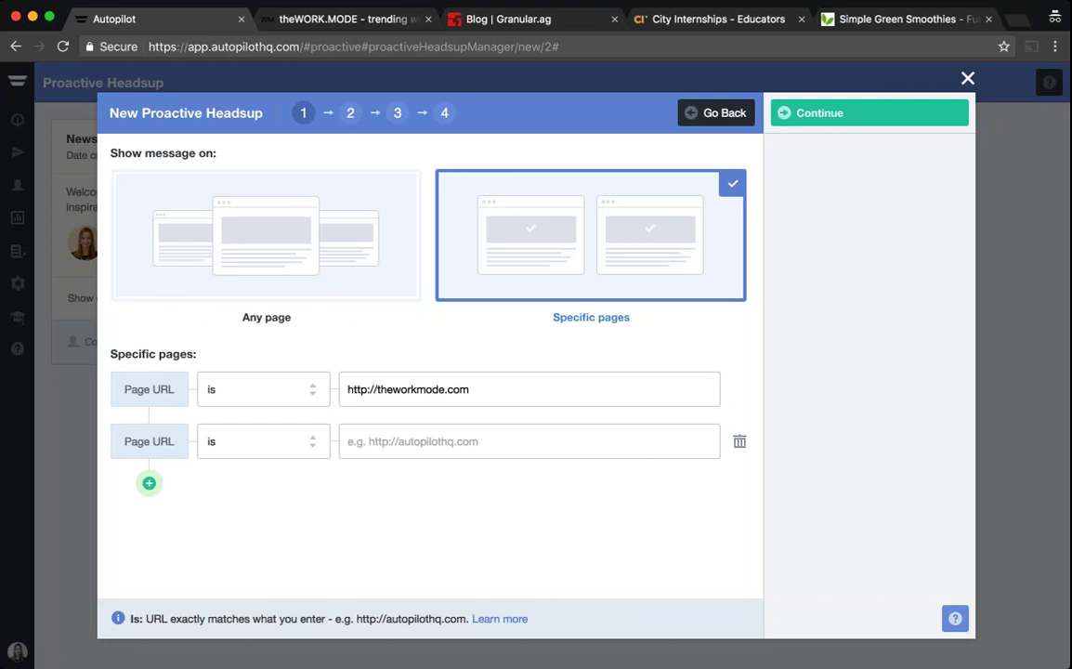
left_click(739, 441)
left_click(307, 243)
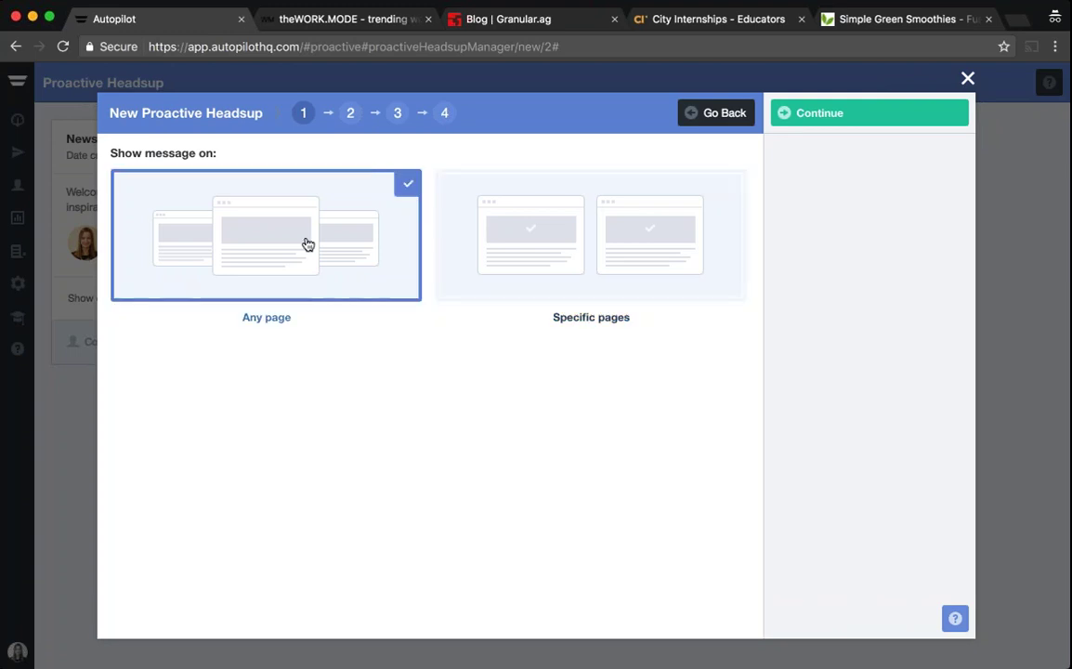
left_click(811, 115)
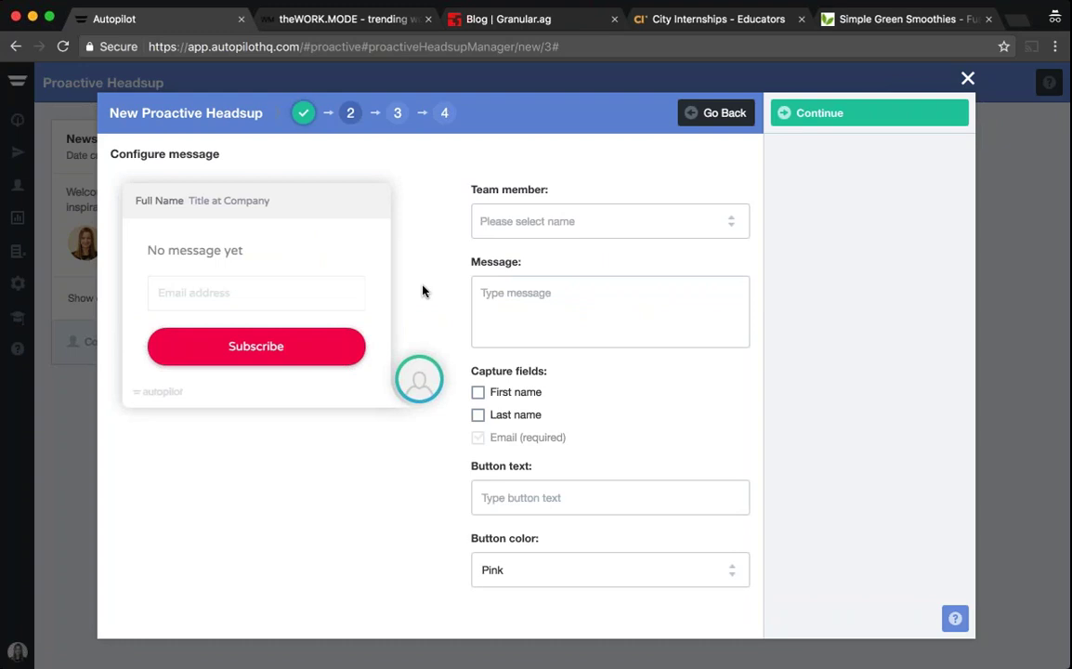
Step: Set the founder as sender and begin the message 'Hello and welcome to theWORK.MODE! Want weekly fashion advice…'
left_click(730, 223)
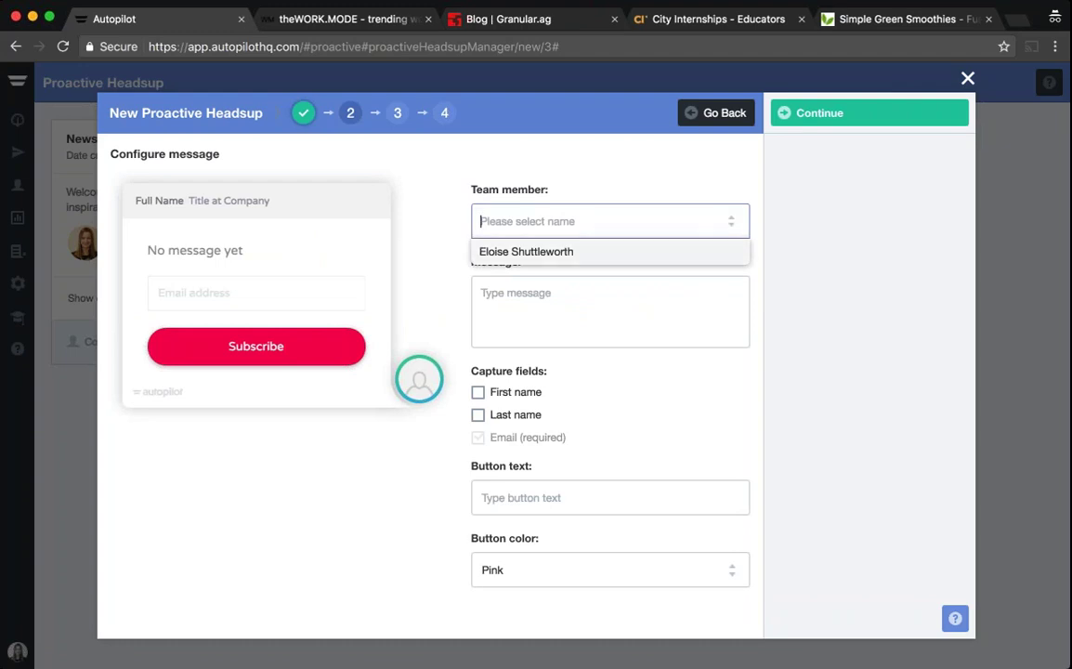
key("Down")
key("Return")
left_click(544, 312)
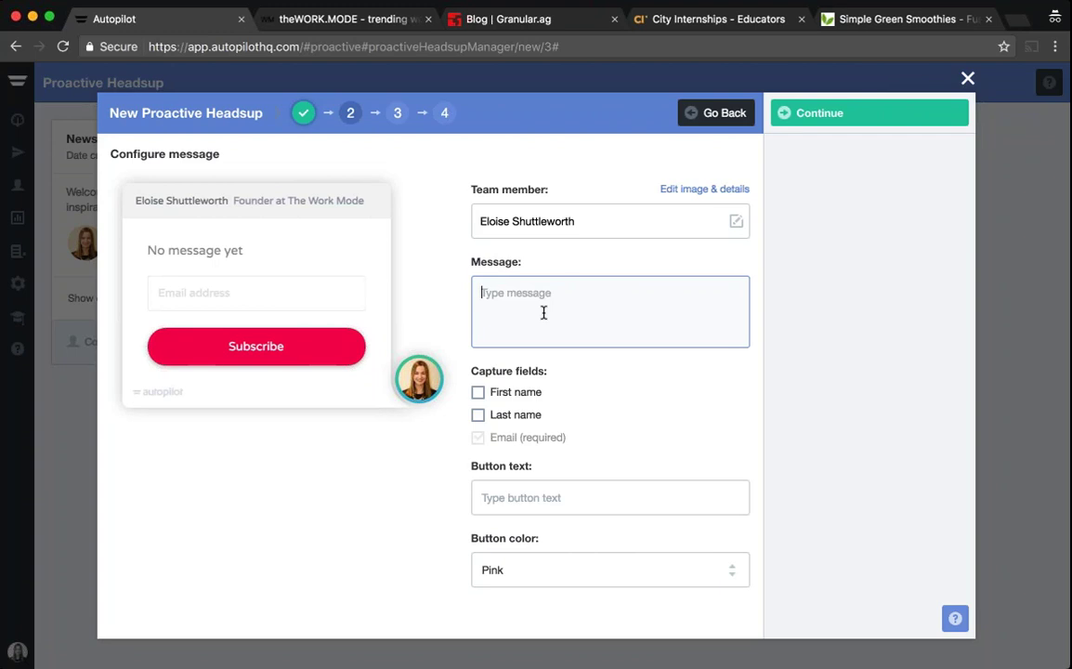
type("Hello and w")
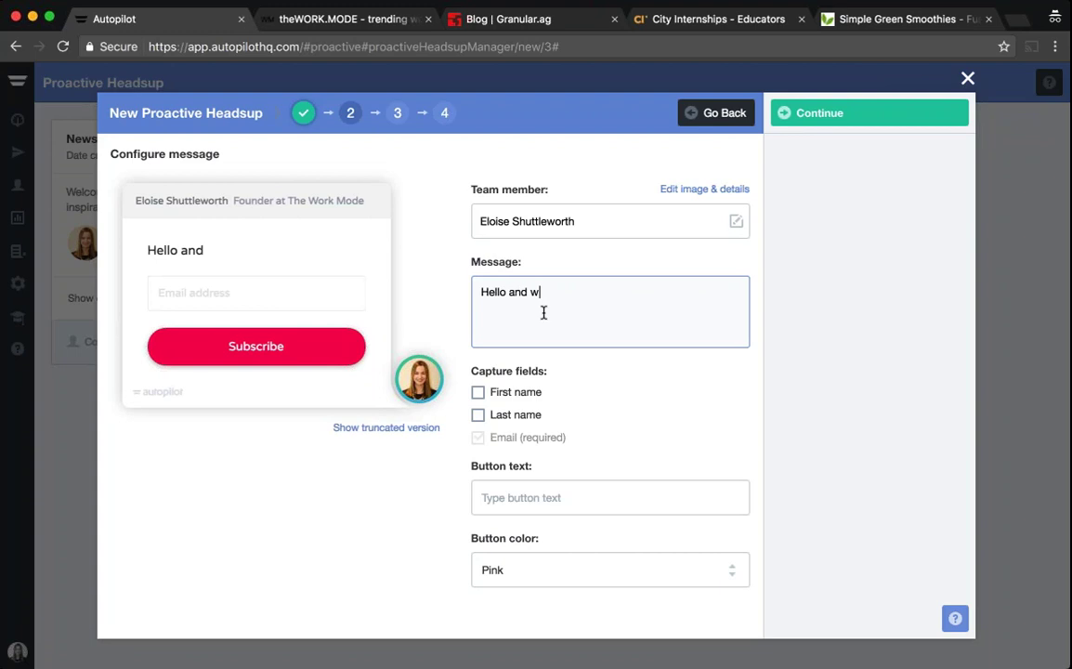
type("elcome to ")
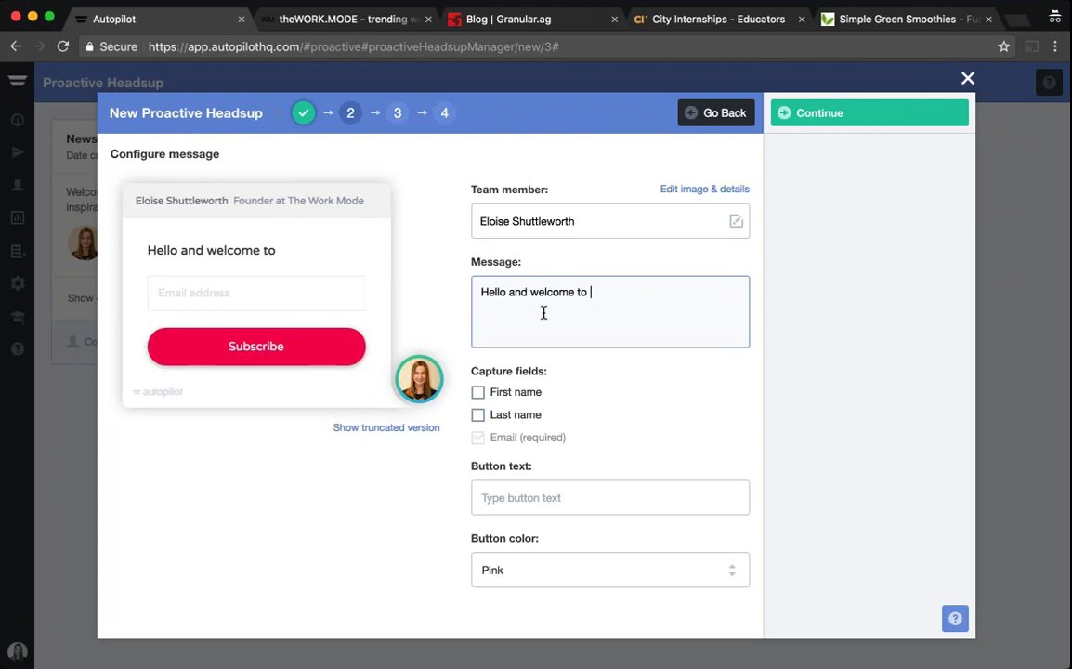
type("theWORK")
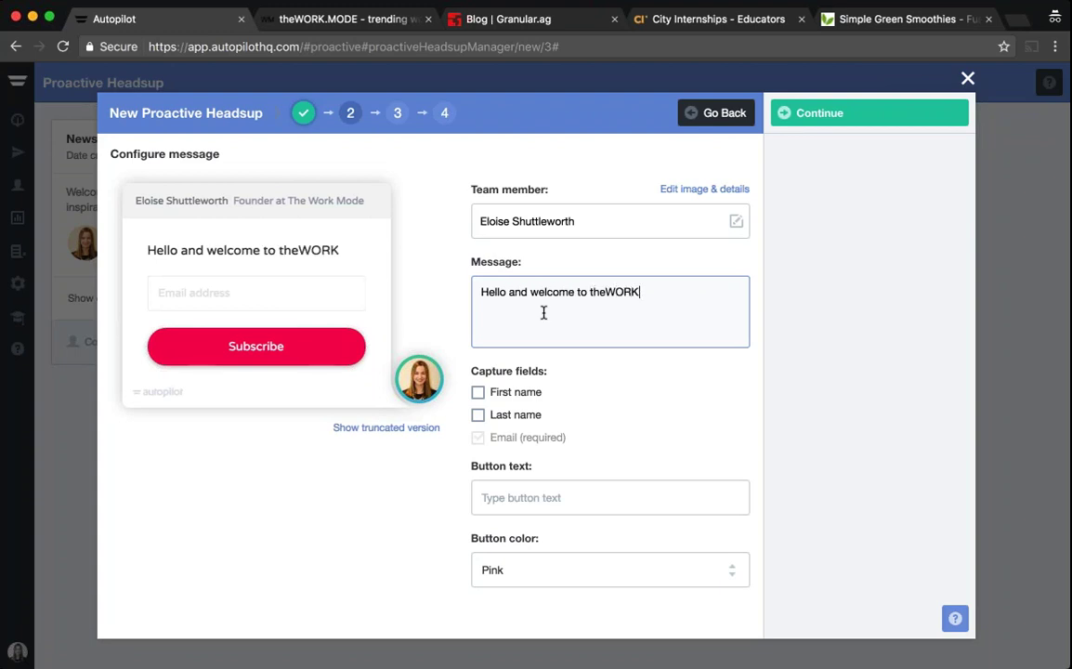
type(".MODE! Want ")
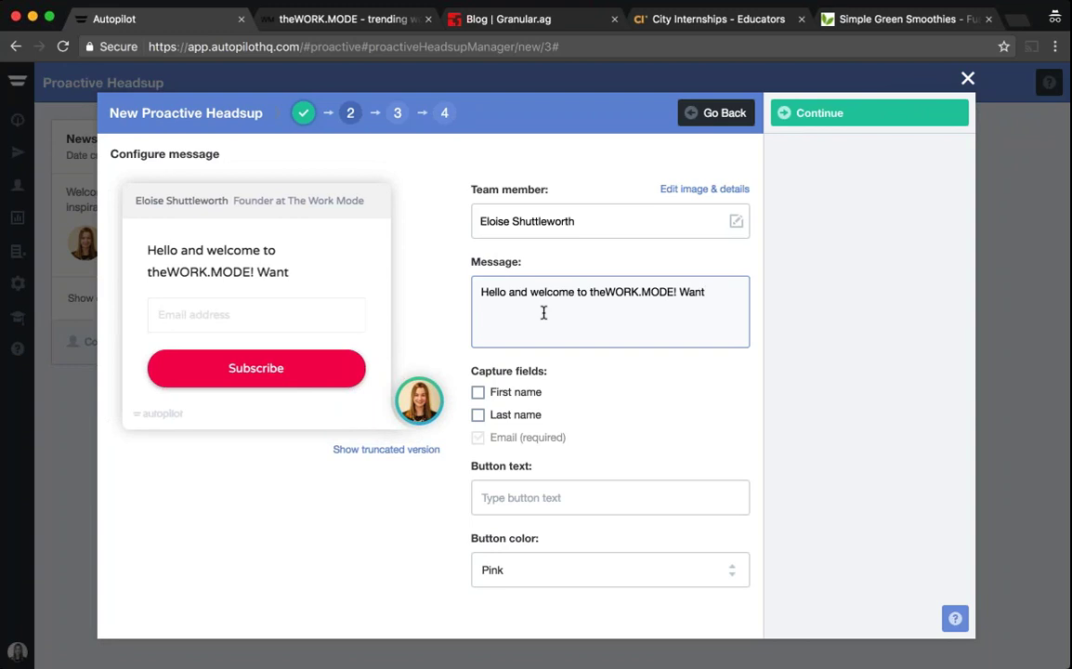
type("weekly fa")
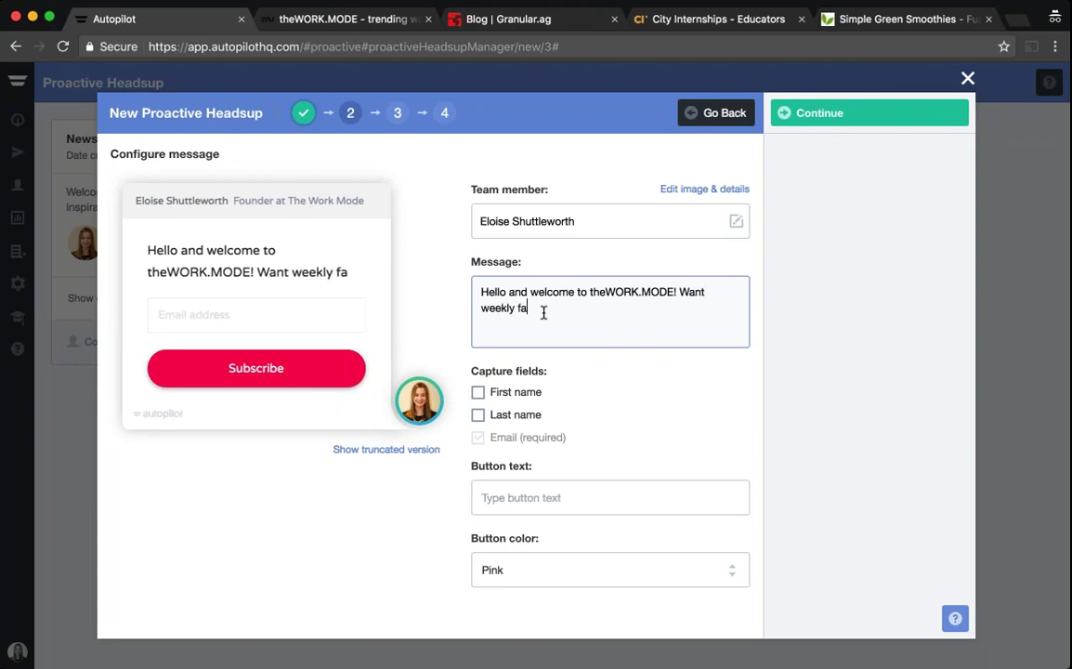
type("shion advice se")
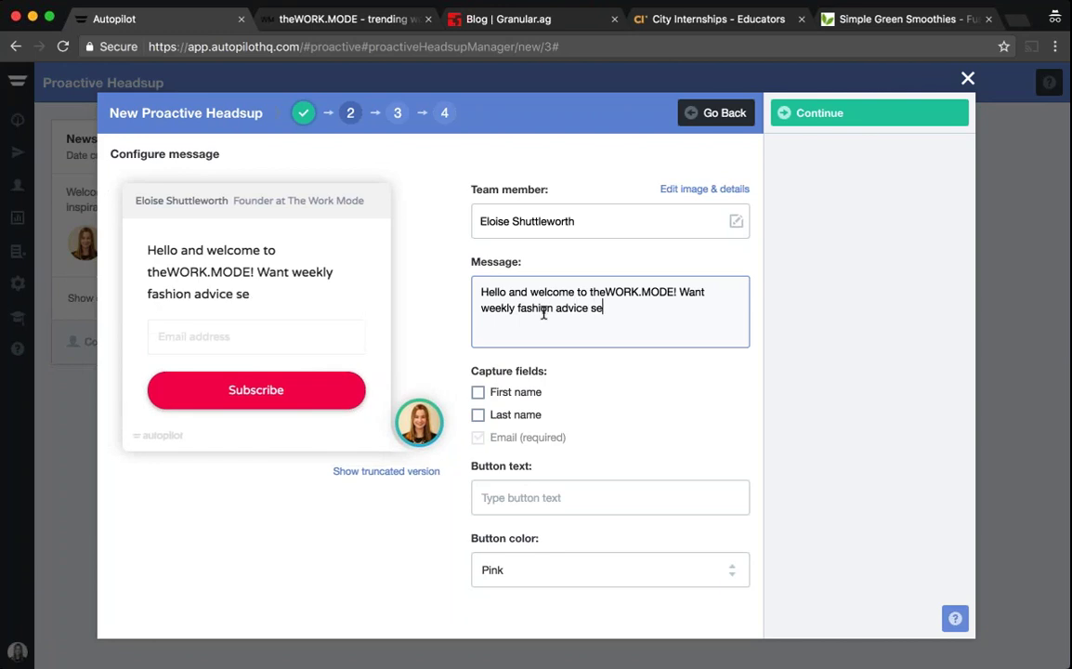
type("nt straight to your ")
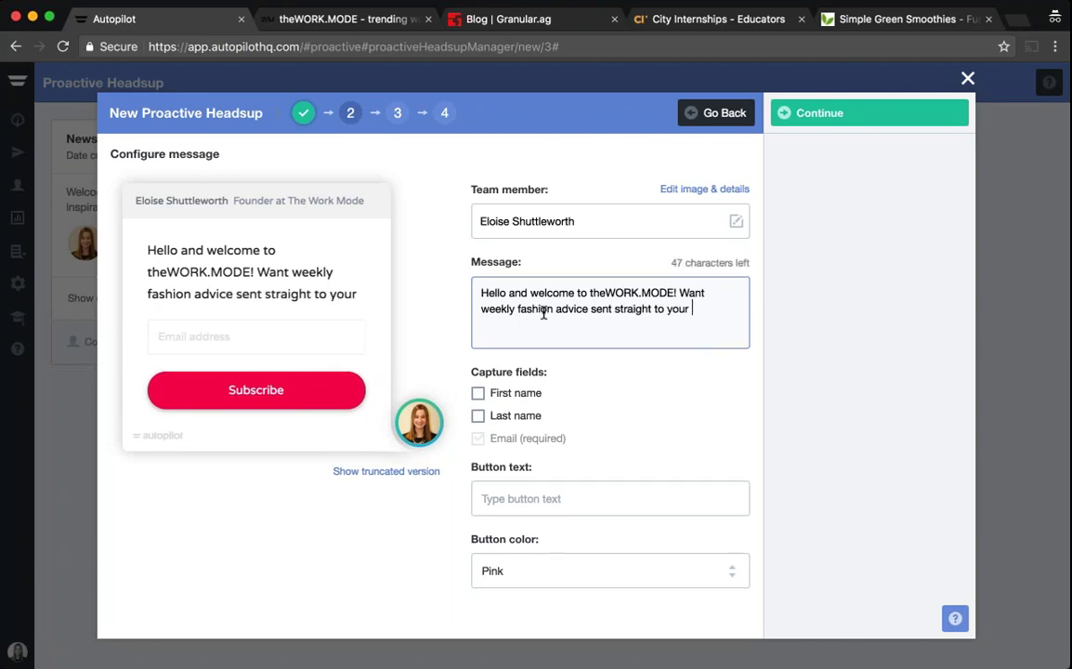
type("inbox? Sign ")
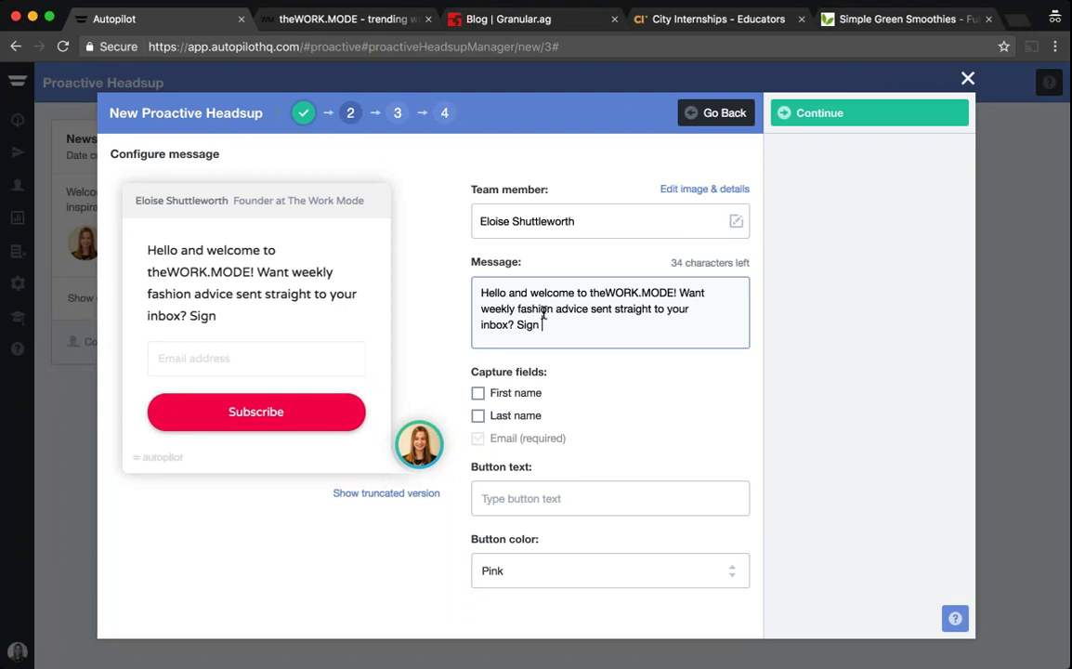
type("up for our newsletter now.")
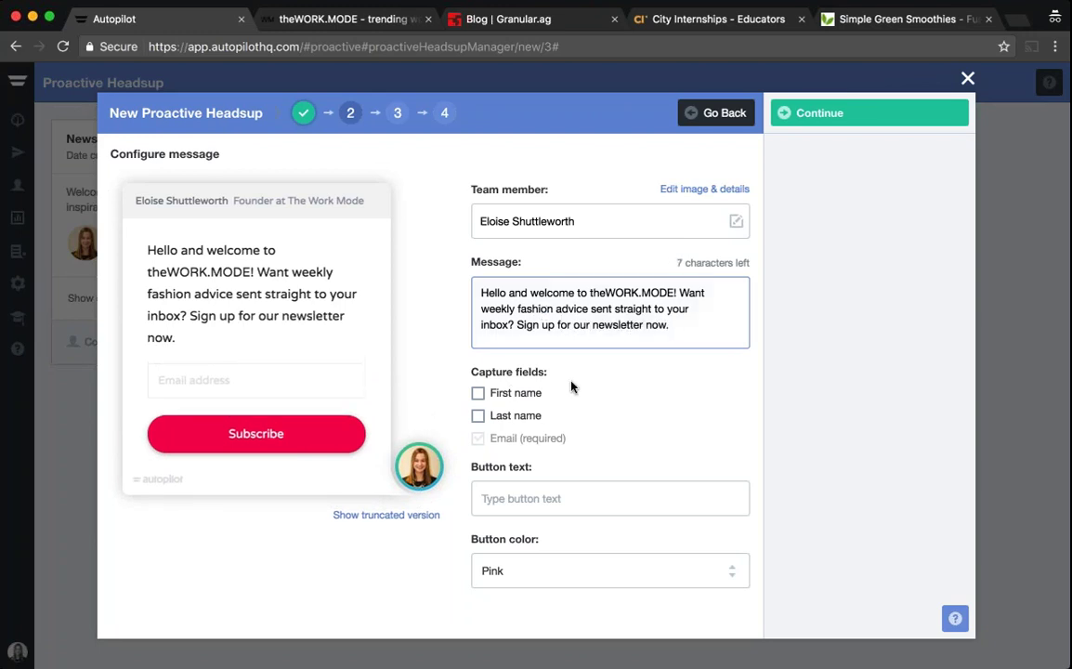
Step: Add a First name field (not Last name) and label the button 'Sign Me Up!'
left_click(475, 394)
left_click(478, 416)
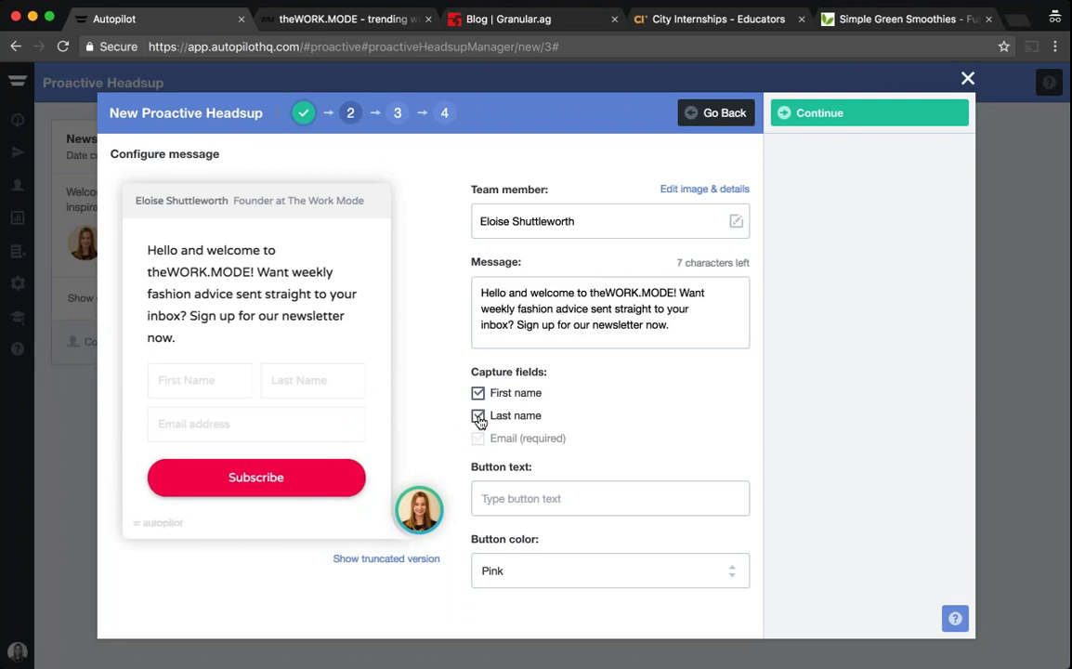
left_click(478, 416)
left_click(523, 497)
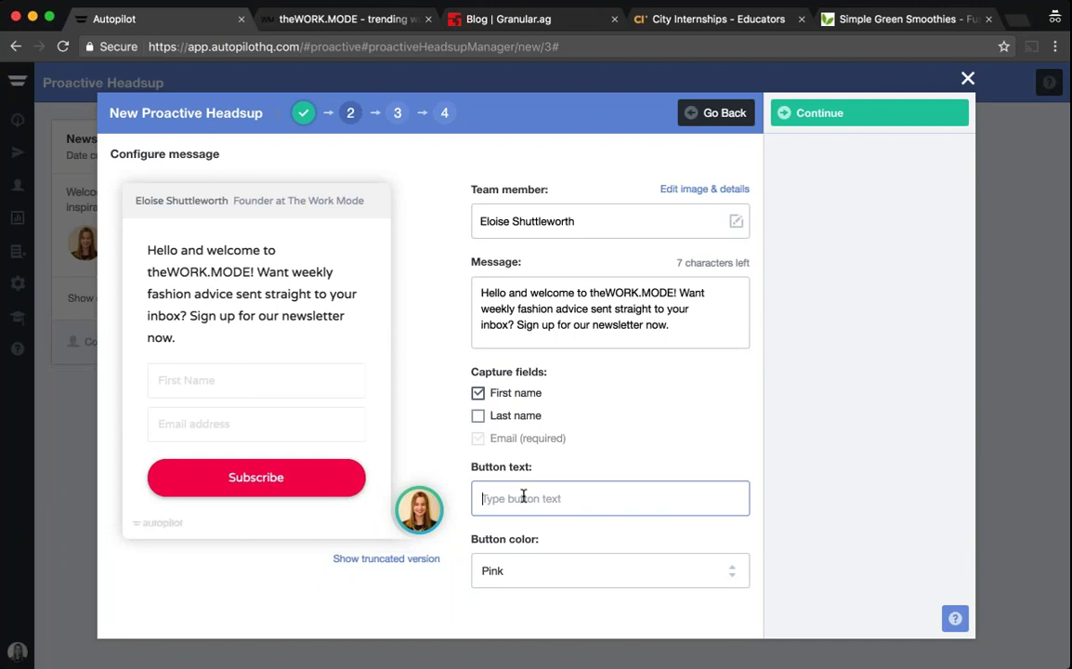
type("Sign Me Up!")
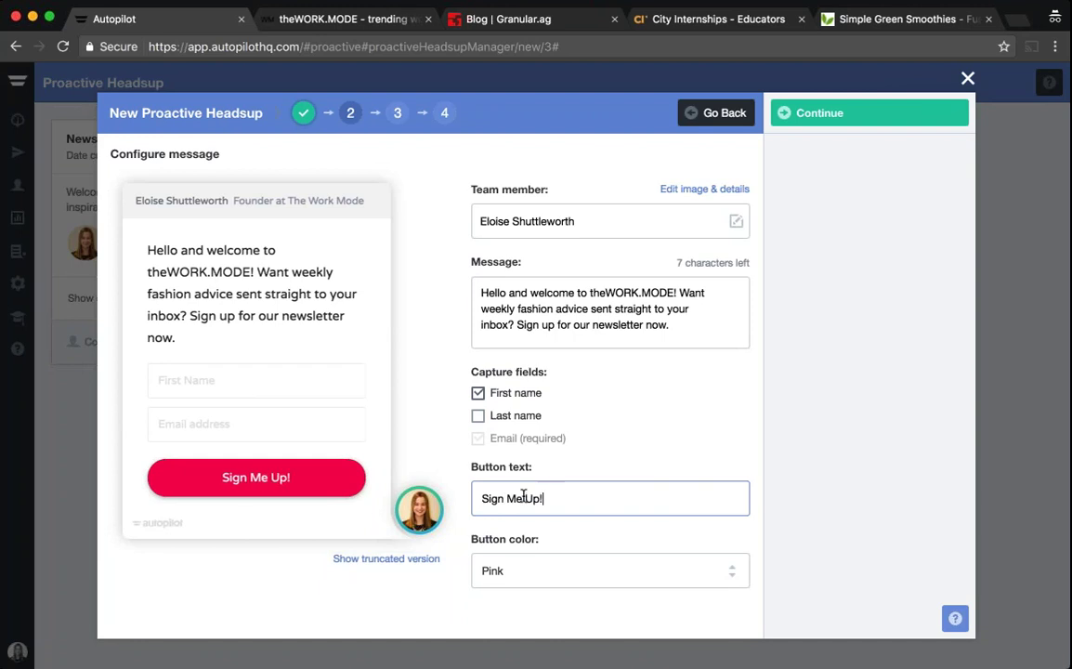
Step: Try orange, black and text-link button styles, settling on a green button, then continue
left_click(737, 572)
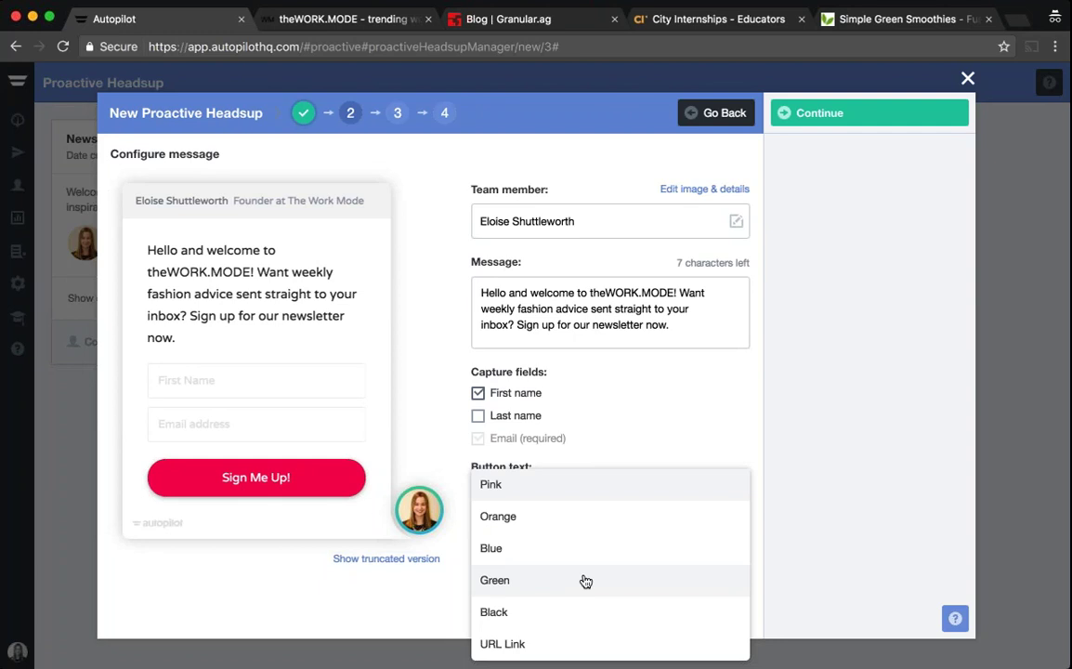
left_click(509, 518)
left_click(513, 570)
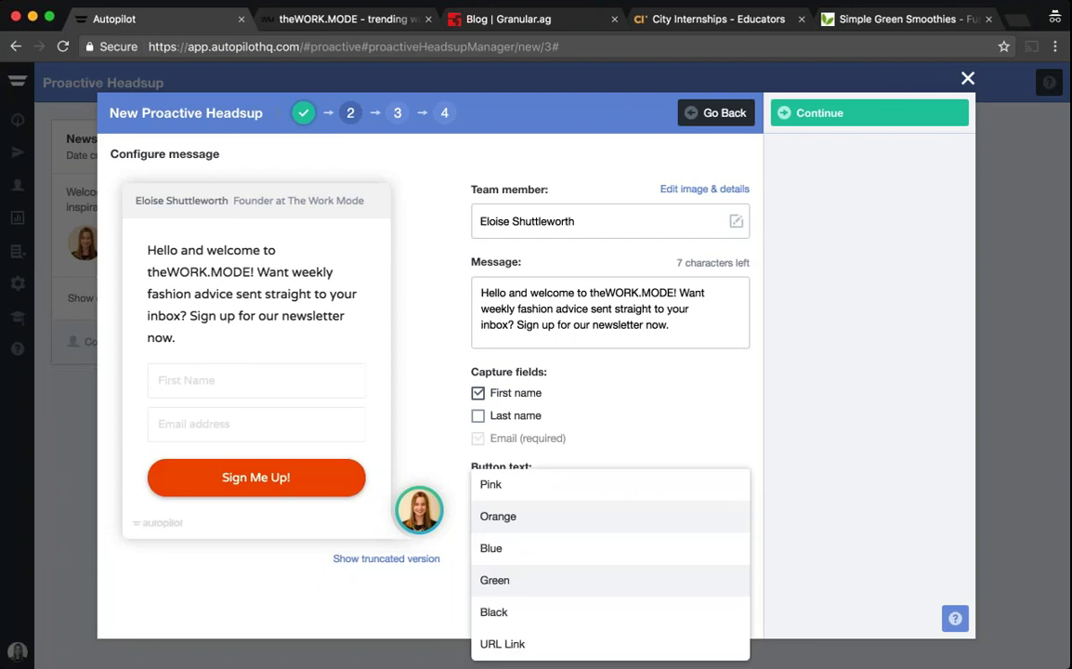
left_click(520, 613)
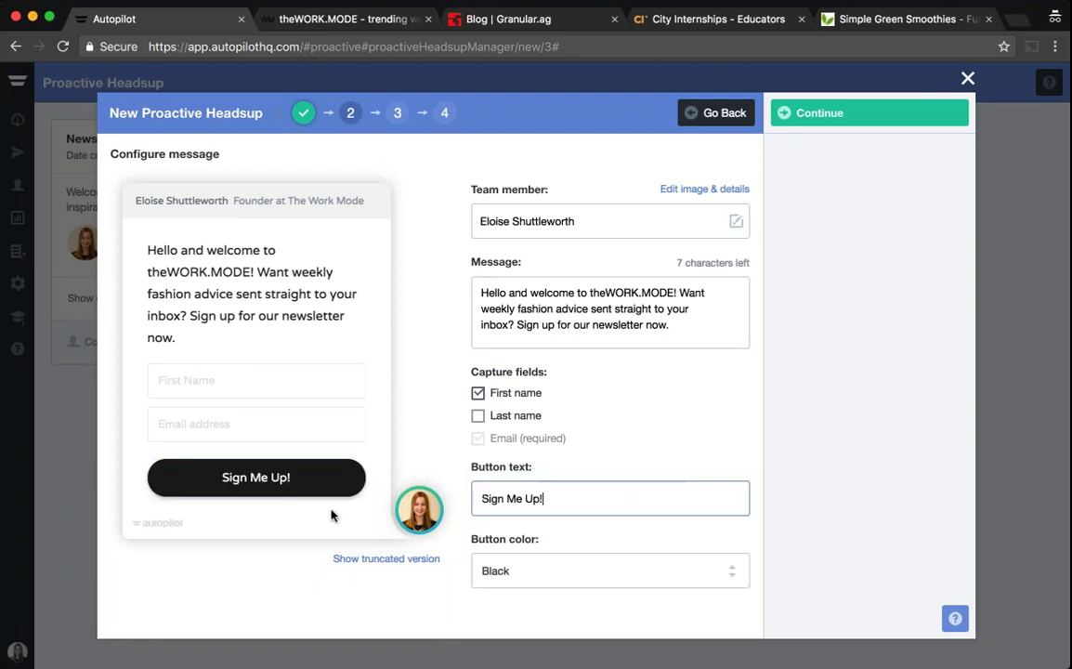
left_click(732, 576)
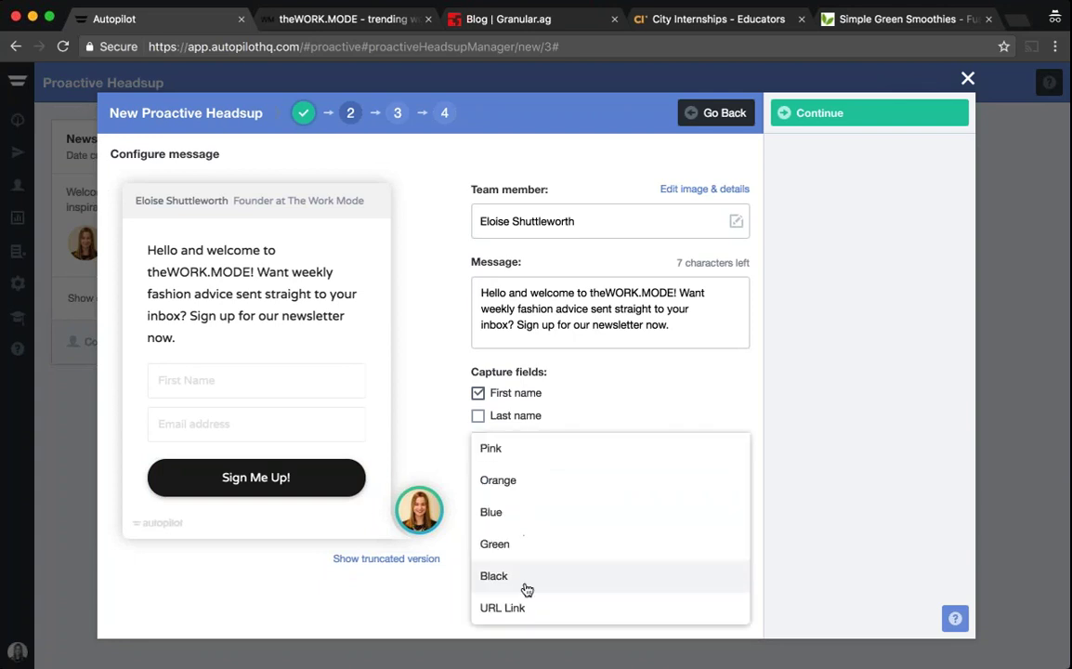
left_click(531, 611)
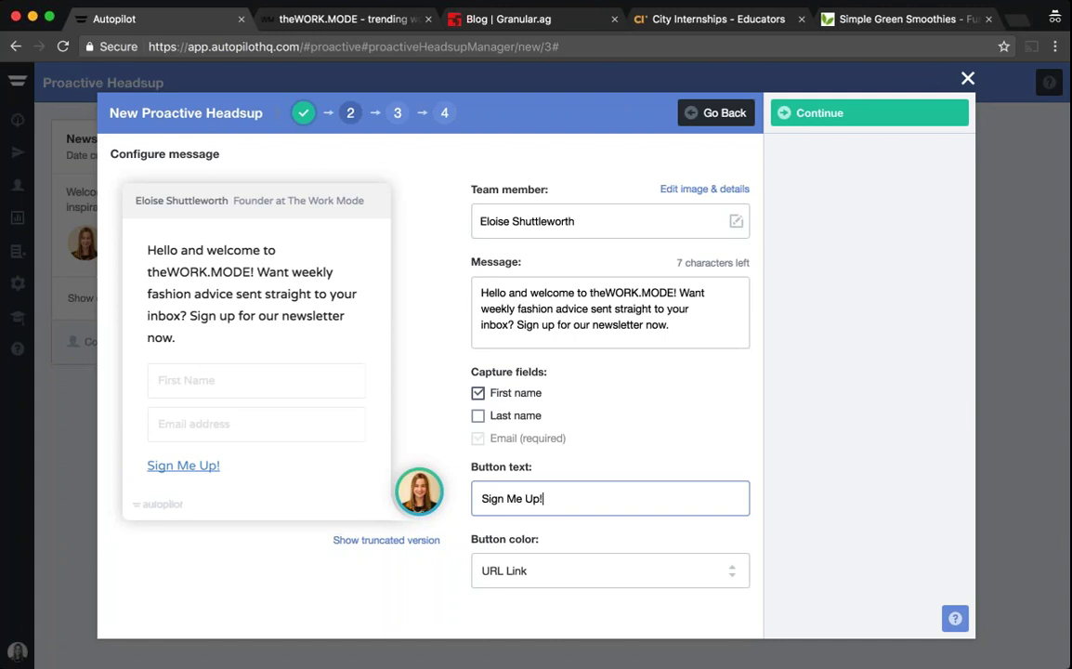
left_click(733, 570)
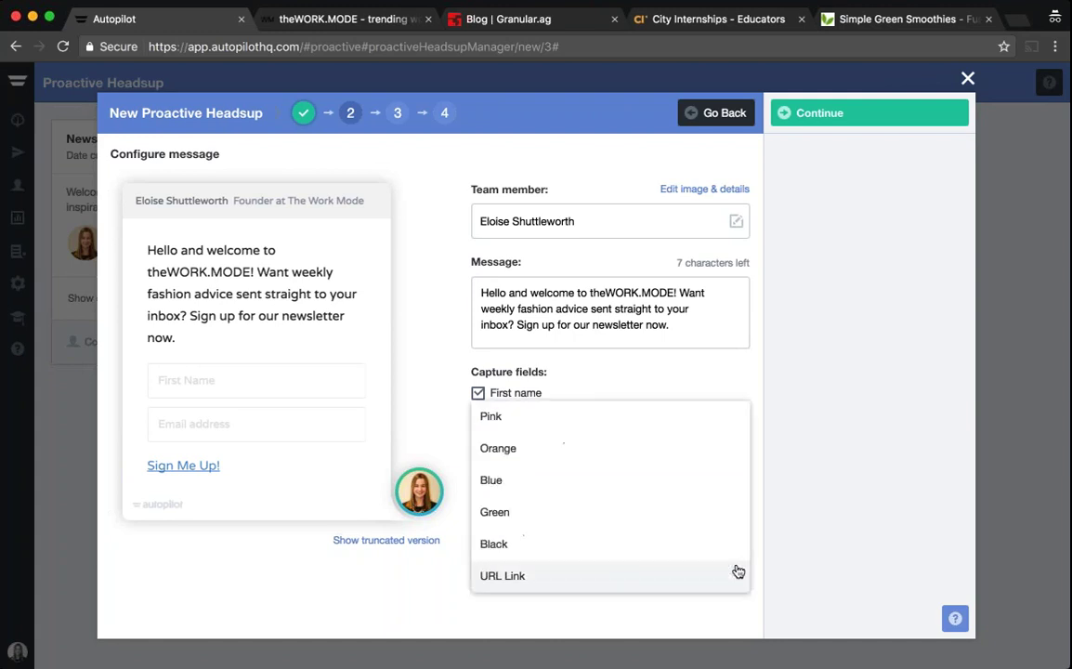
left_click(522, 512)
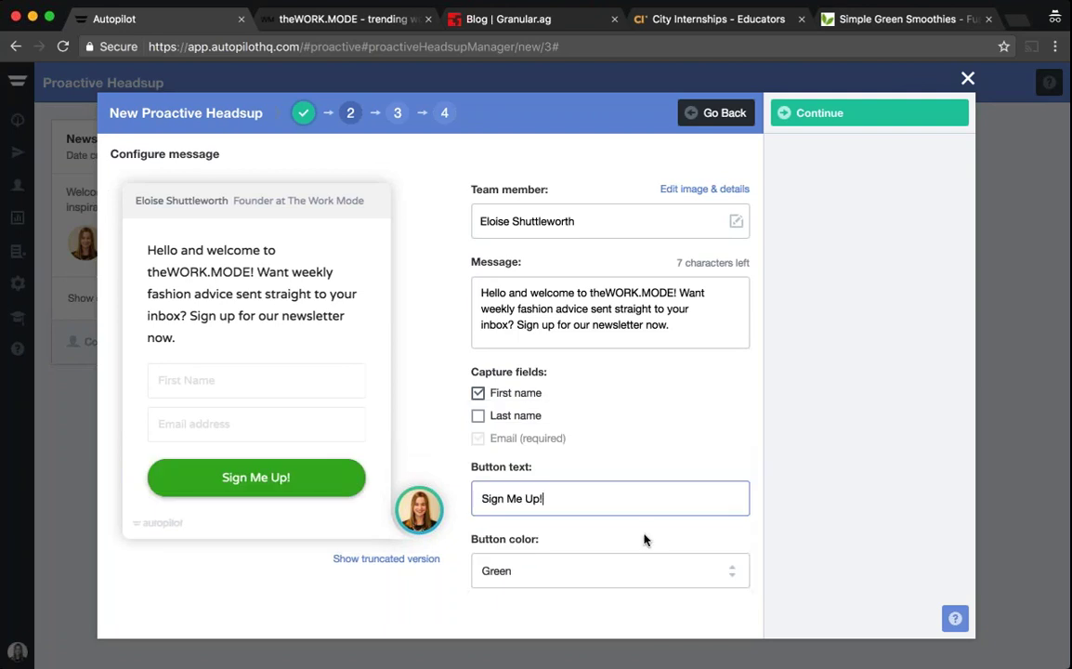
left_click(820, 114)
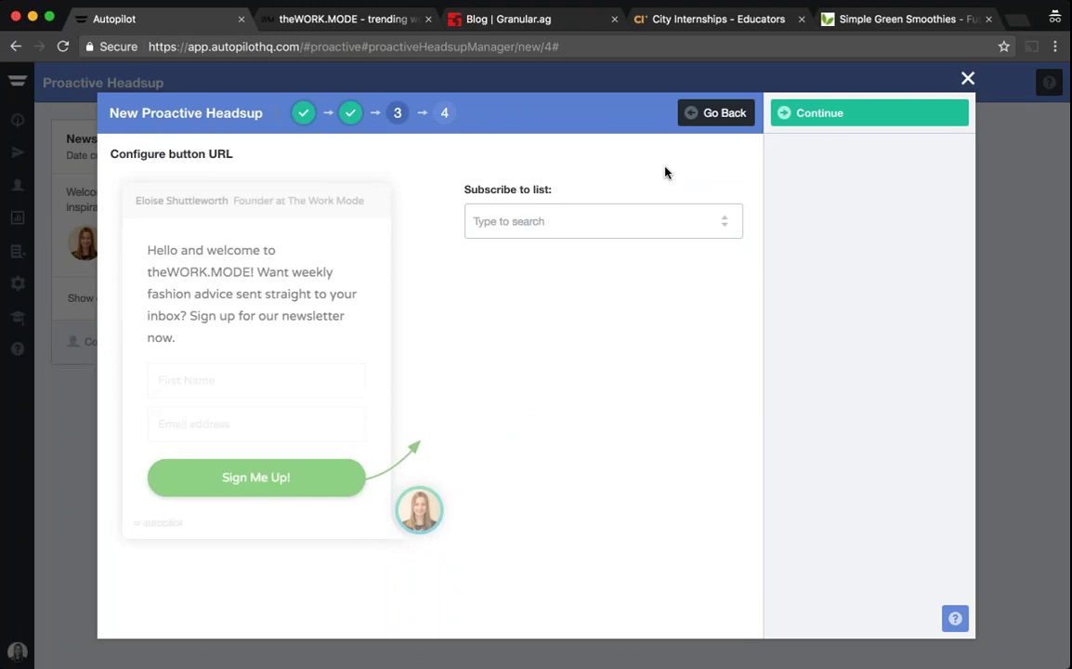
Step: Subscribe signups to a new list named 'New Proactive Subscribe Option' and continue to review
left_click(726, 228)
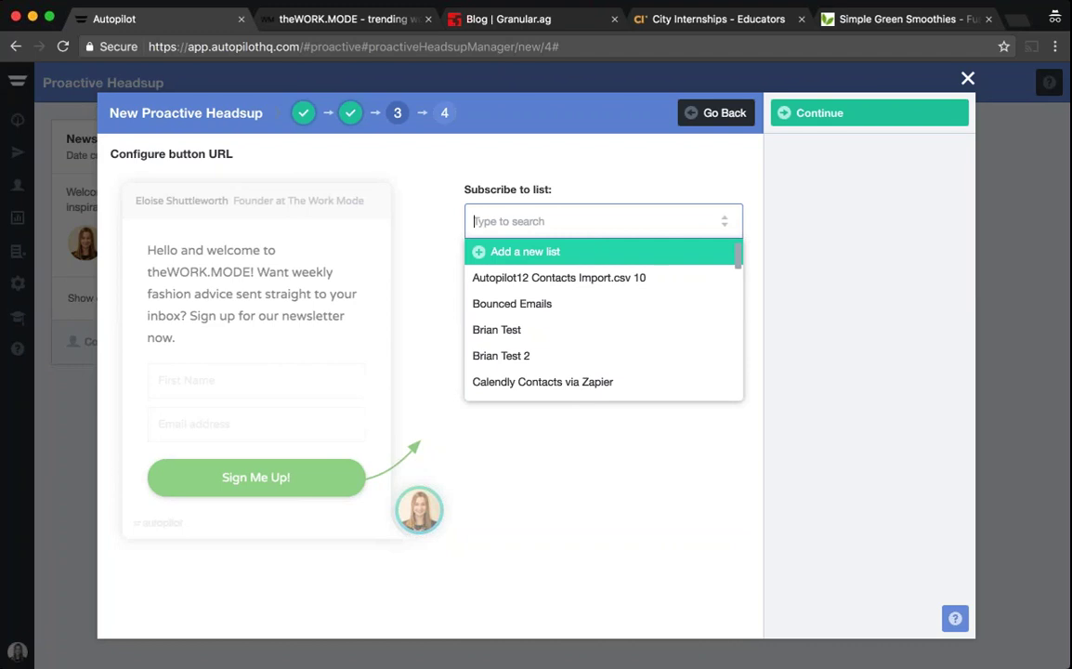
scroll(580, 351, "down", 10)
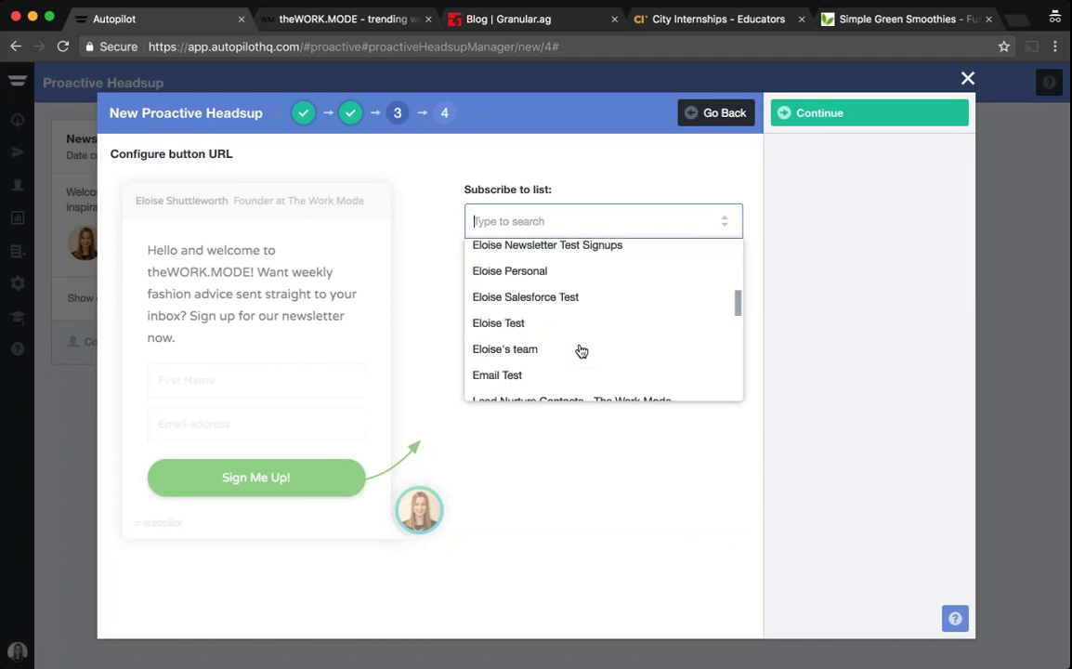
scroll(581, 351, "down", 3)
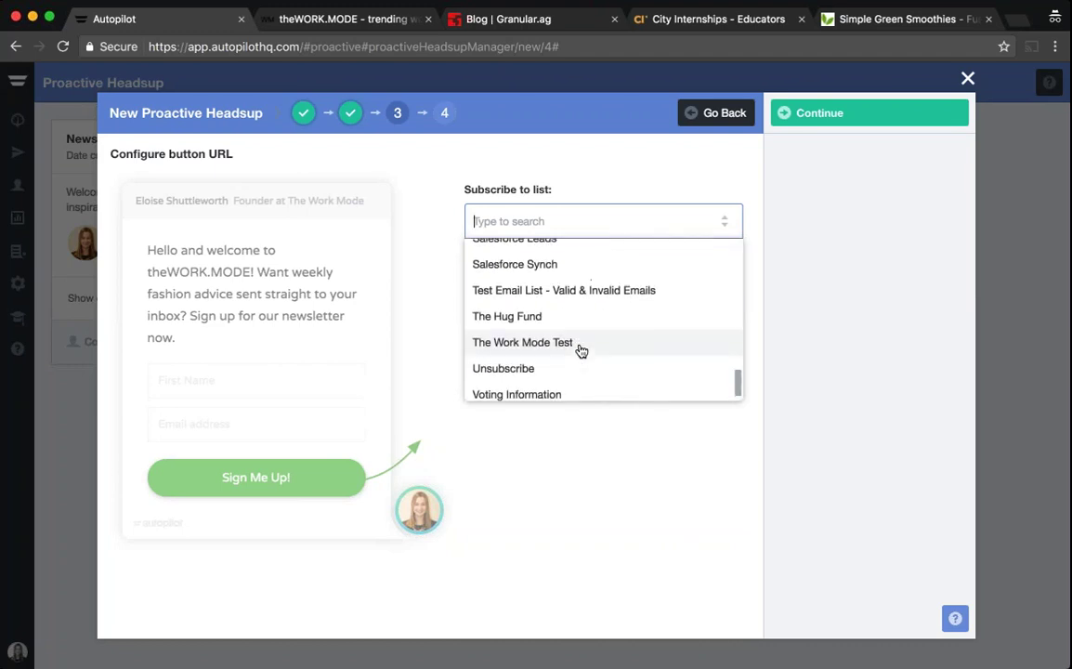
scroll(580, 350, "up", 13)
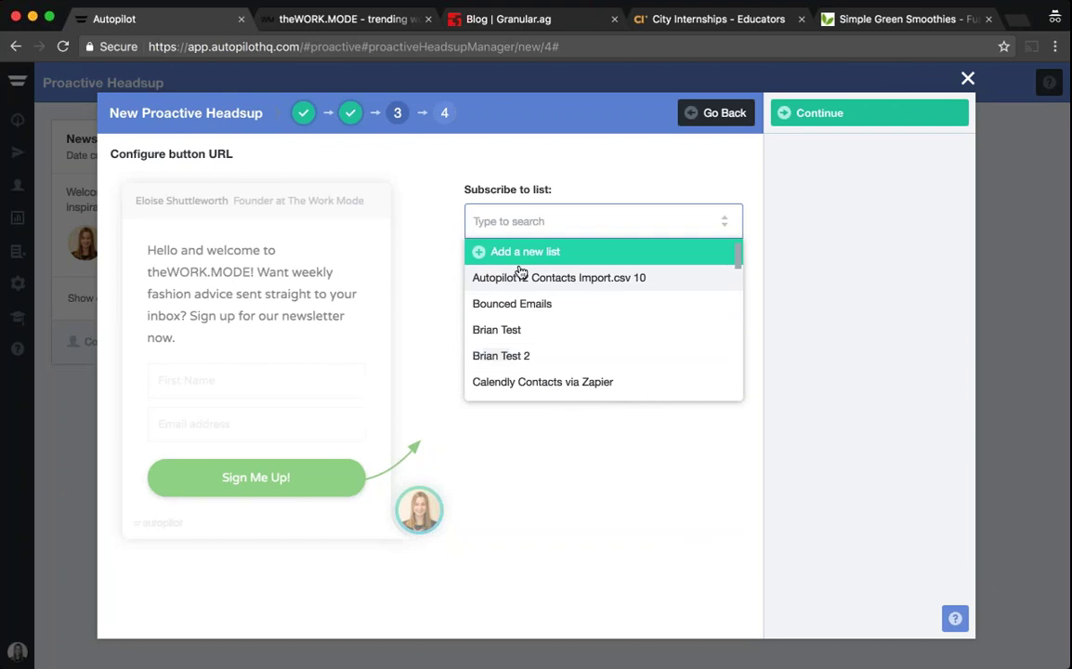
left_click(517, 253)
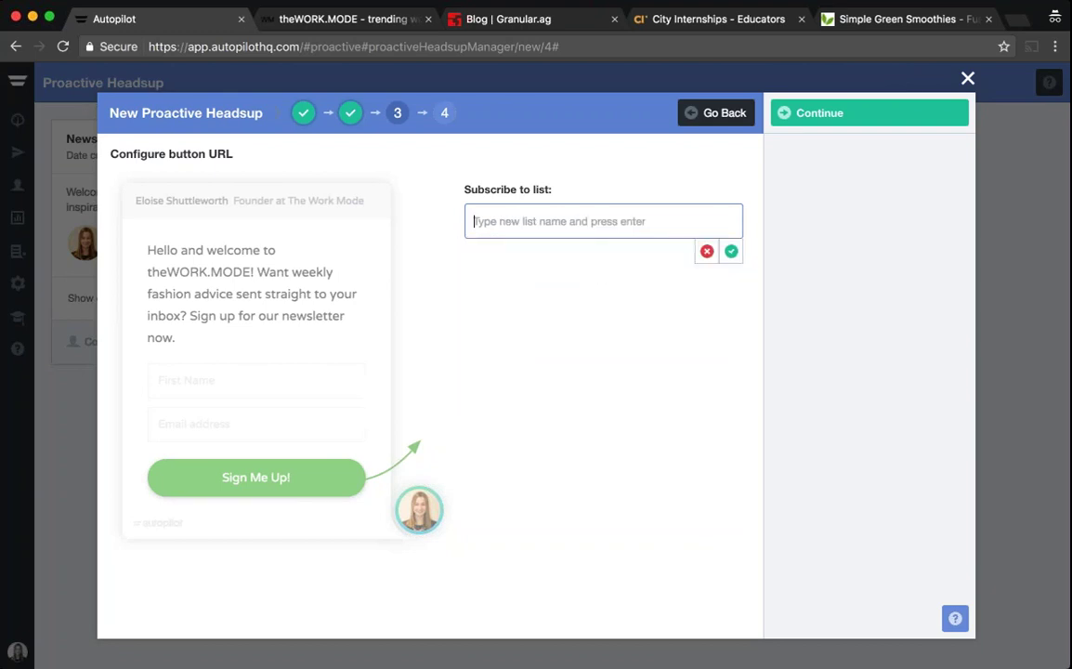
type("New ")
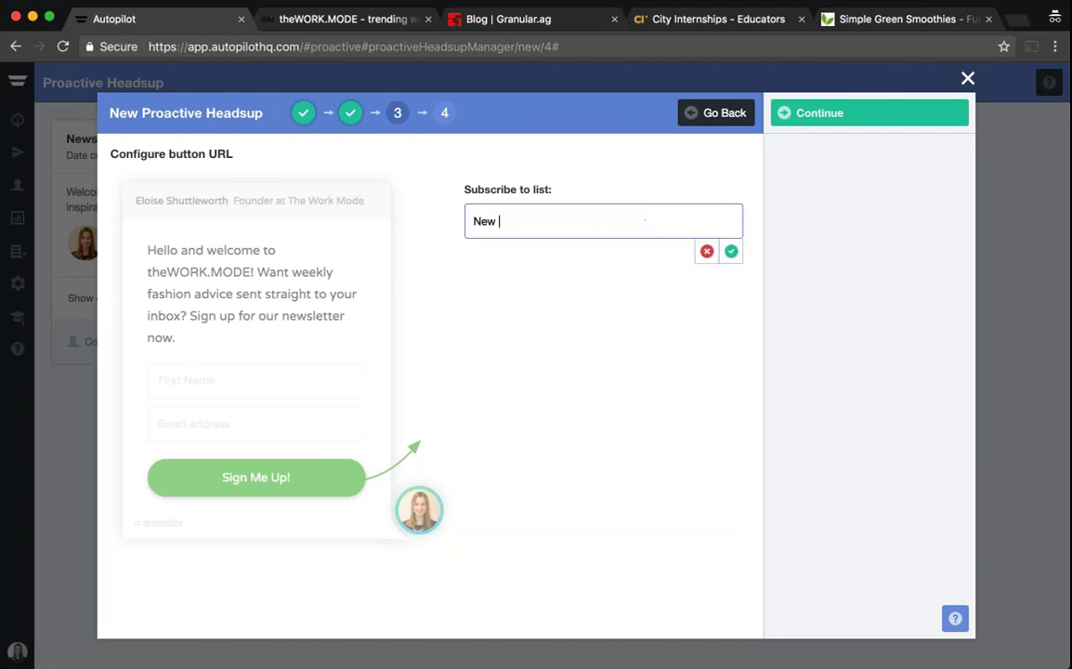
type("Proactive Subscribe Opt")
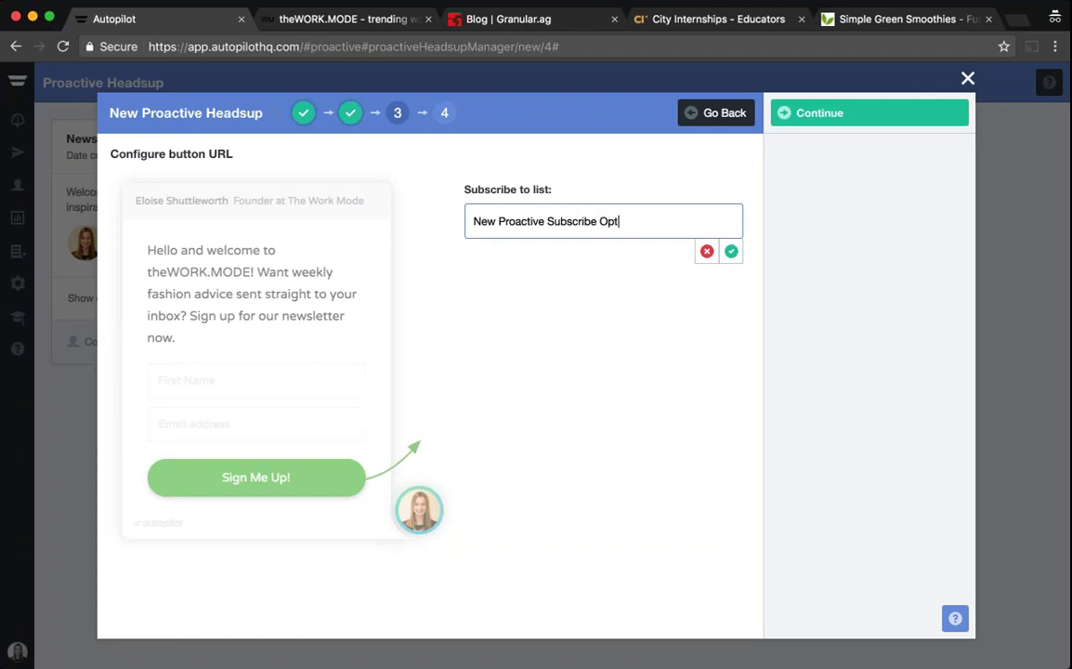
type("ion")
key("Return")
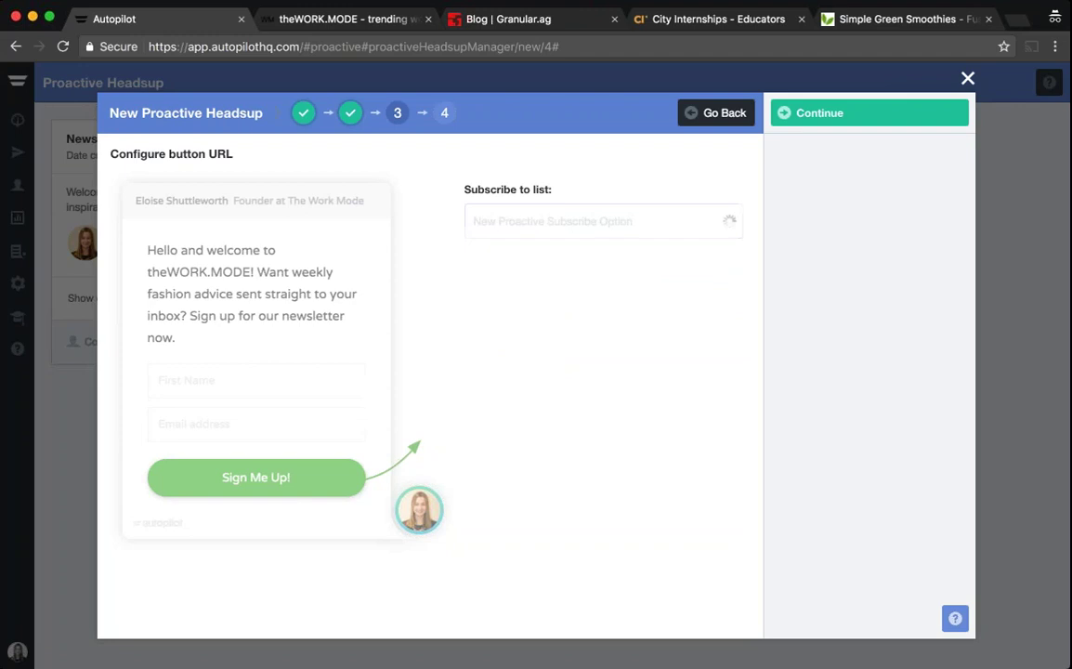
left_click(866, 115)
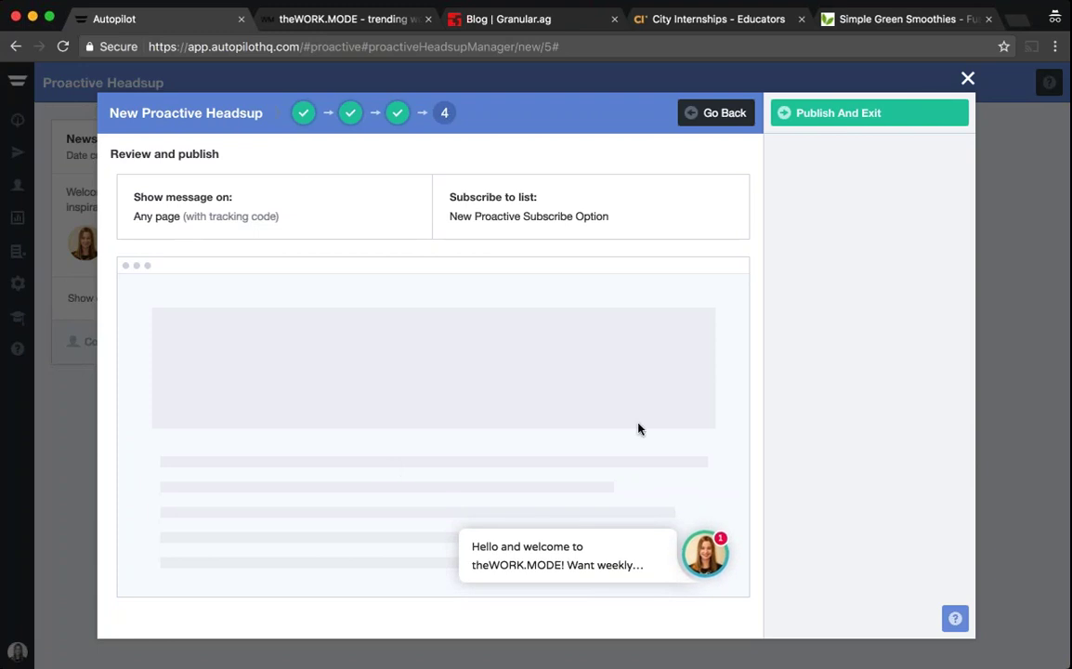
Step: Expand the preview into the full signup popup and try its First Name and Email fields
left_click(671, 562)
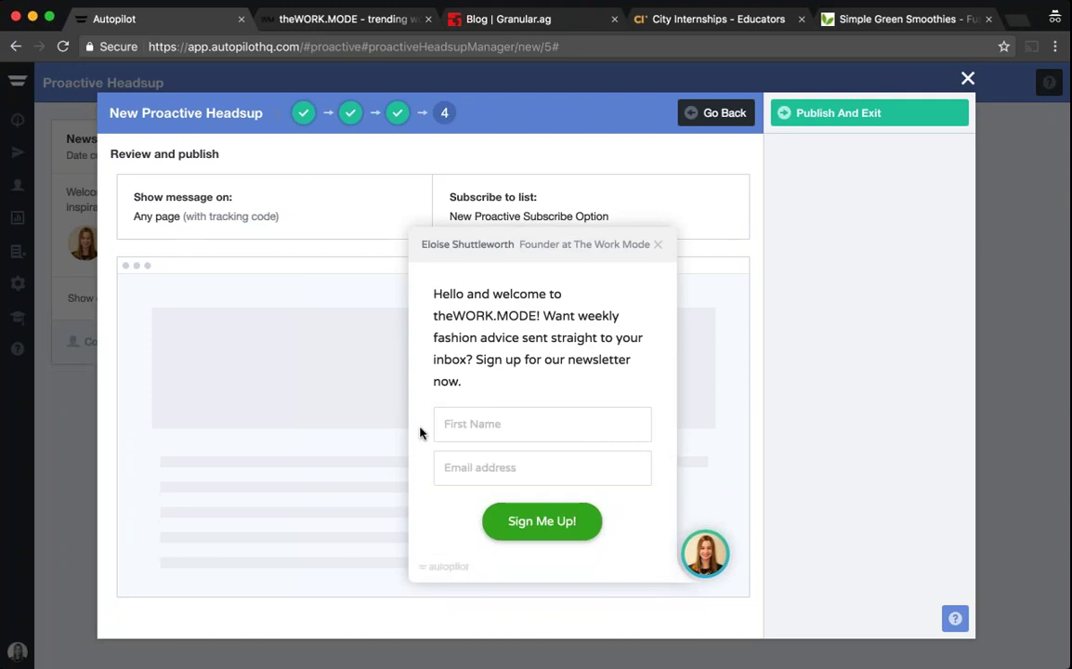
left_click(481, 424)
left_click(490, 462)
Step: Publish the headsup, highlight its 'Any page (with tracking code)' label, then view the live theWORK.MODE site
left_click(869, 113)
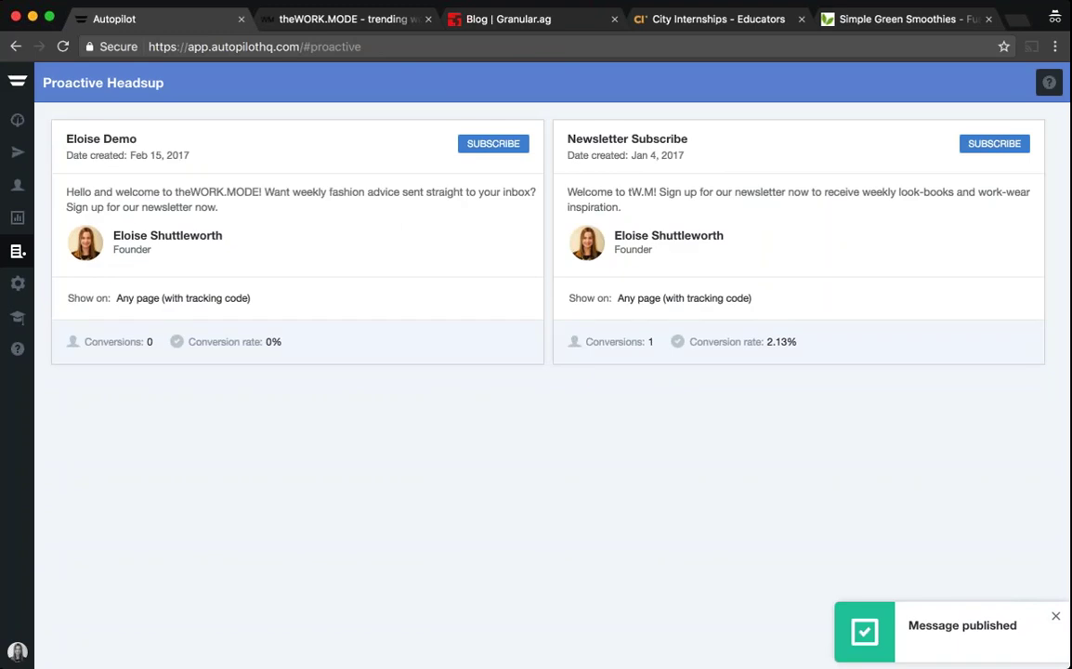
mouse_move(464, 248)
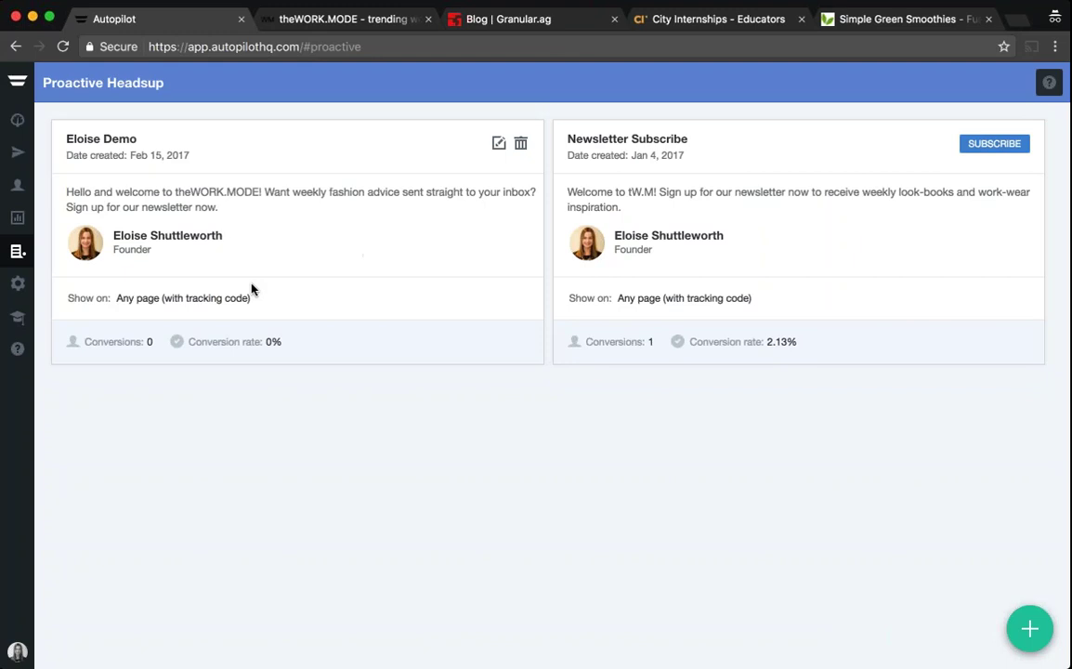
triple_click(264, 303)
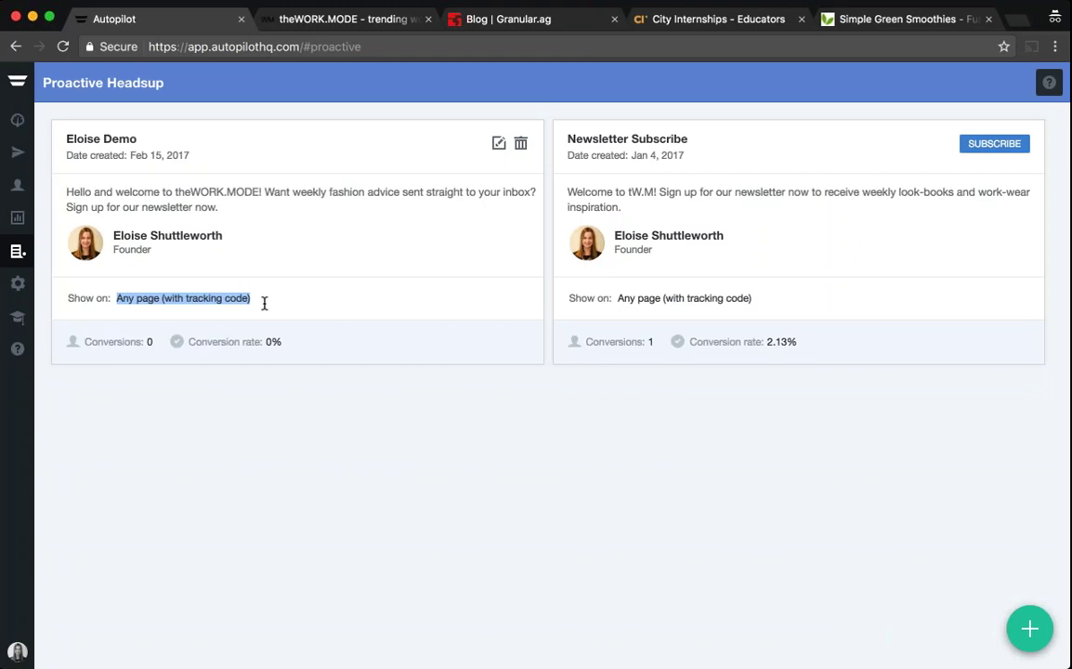
left_click(338, 21)
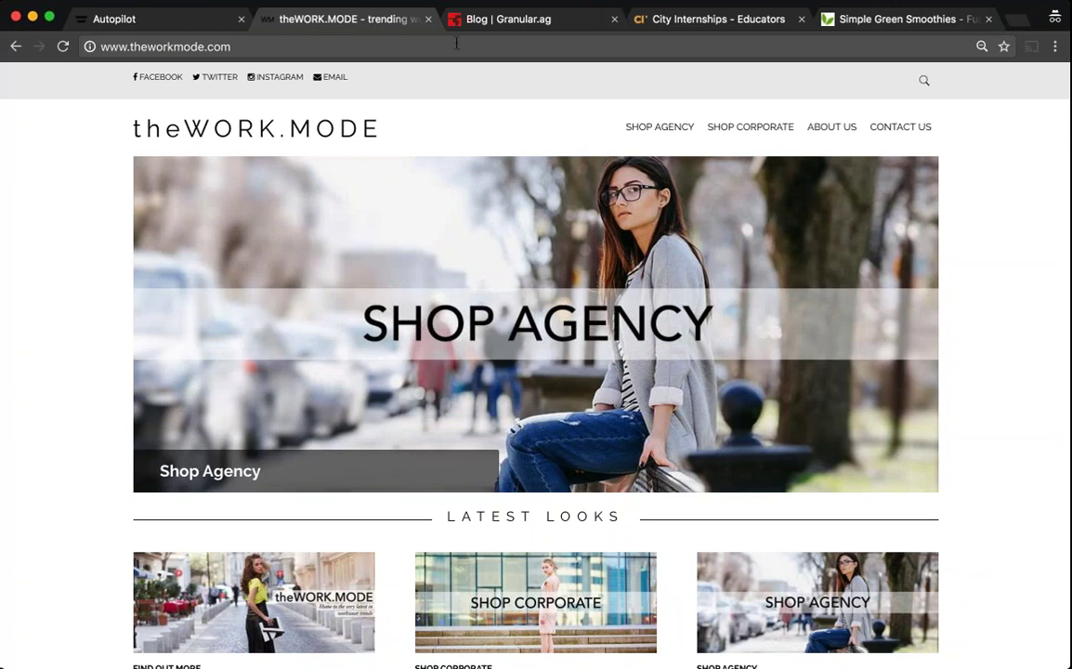
Step: Switch to the Granular blog tab showing its 'Thank you for stopping by our blog!' headsup
left_click(553, 23)
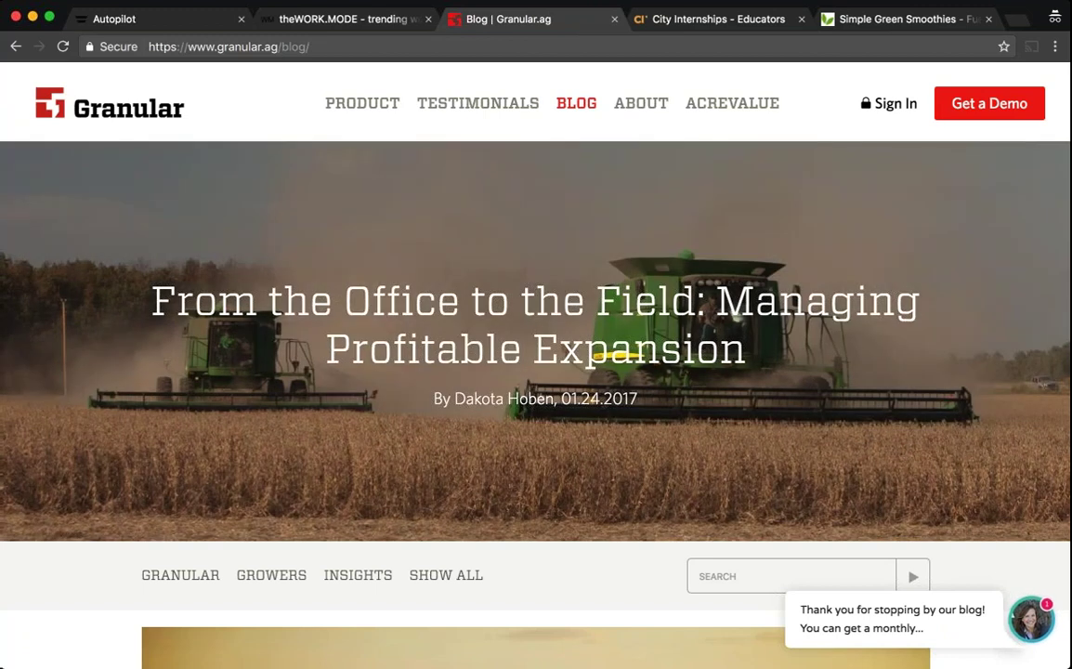
Step: Expand Granular's newsletter headsup, then view the City Internships Educators page
left_click(1031, 620)
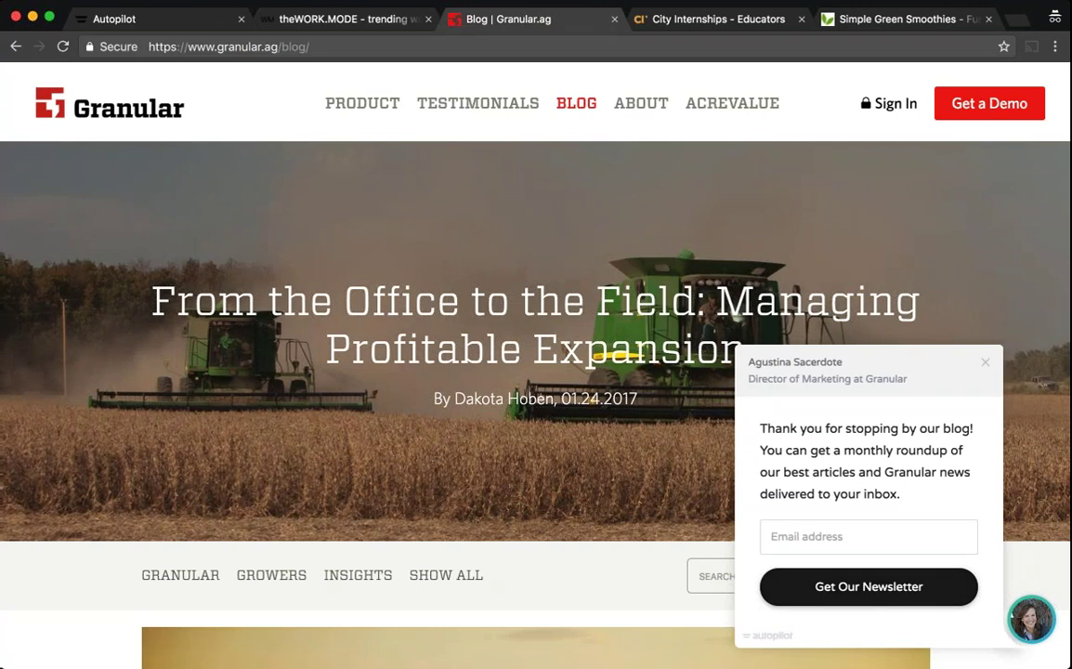
left_click(694, 21)
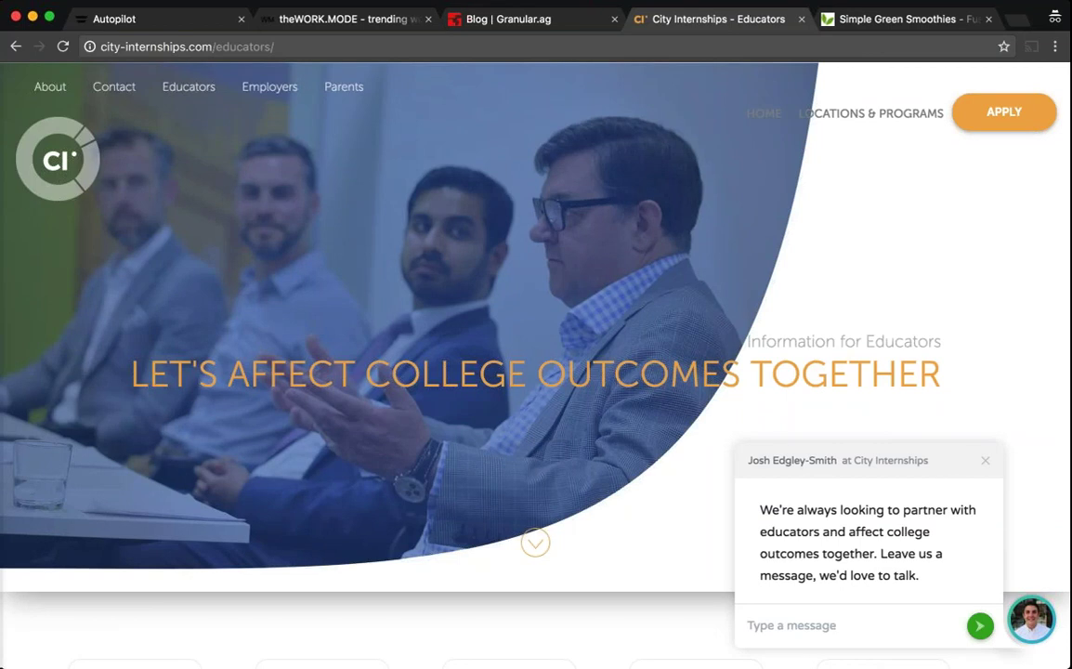
Step: Switch to the Simple Green Smoothies homepage with its free Simple 7 Experience headsup
left_click(873, 20)
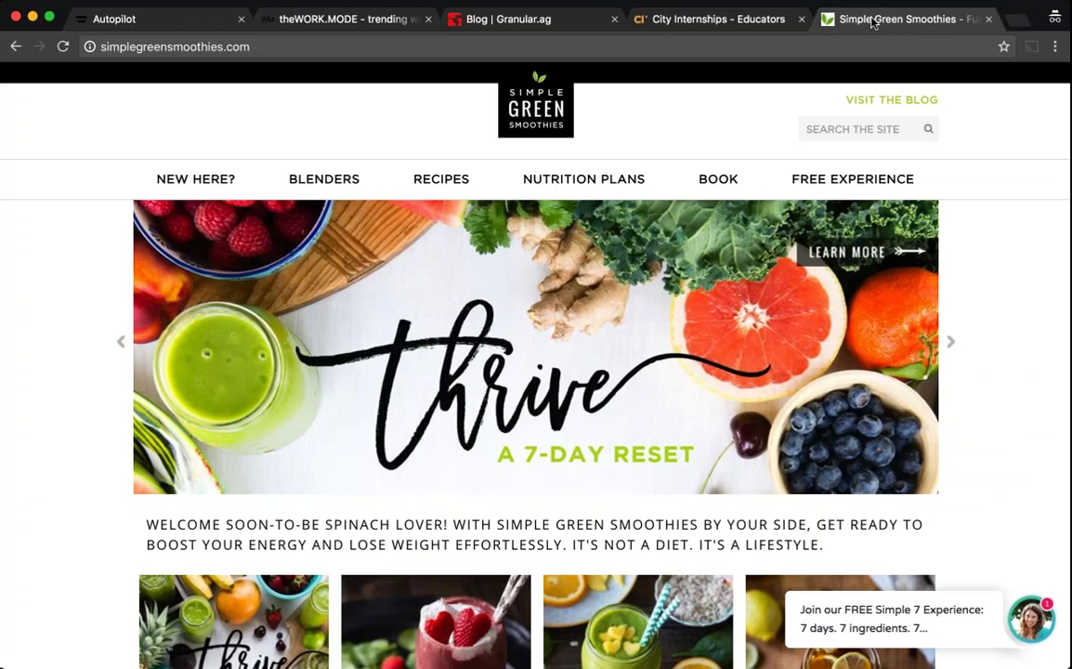
Step: Expand the Simple 7 teaser and open its 'Tell me more!' free 7-day experience page
left_click(1009, 615)
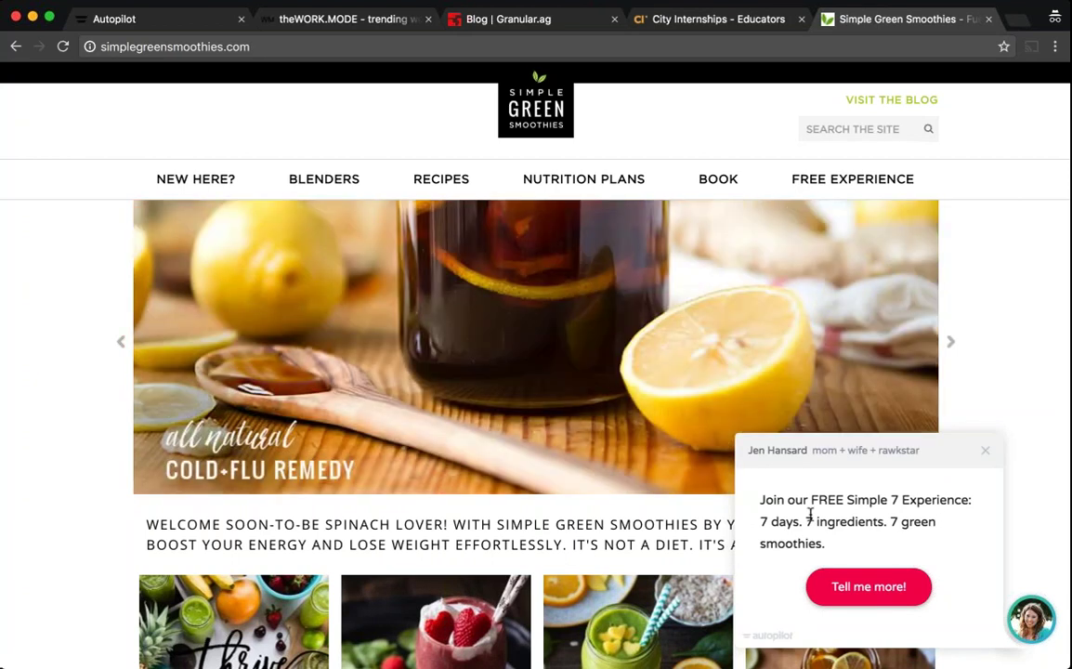
left_click(860, 596)
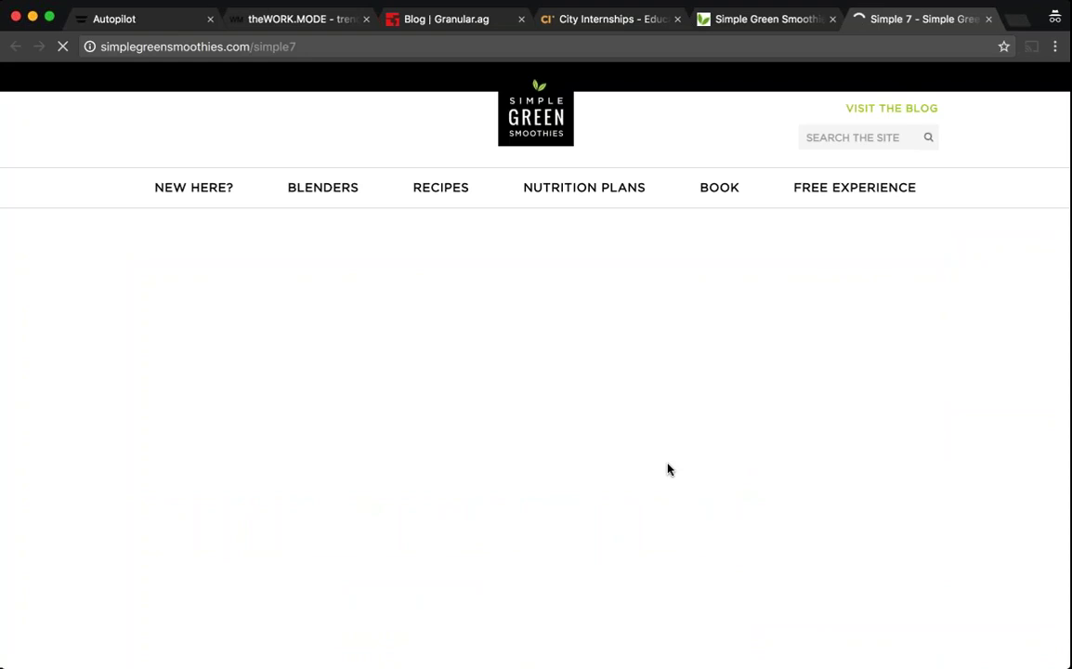
scroll(667, 470, "down", 1)
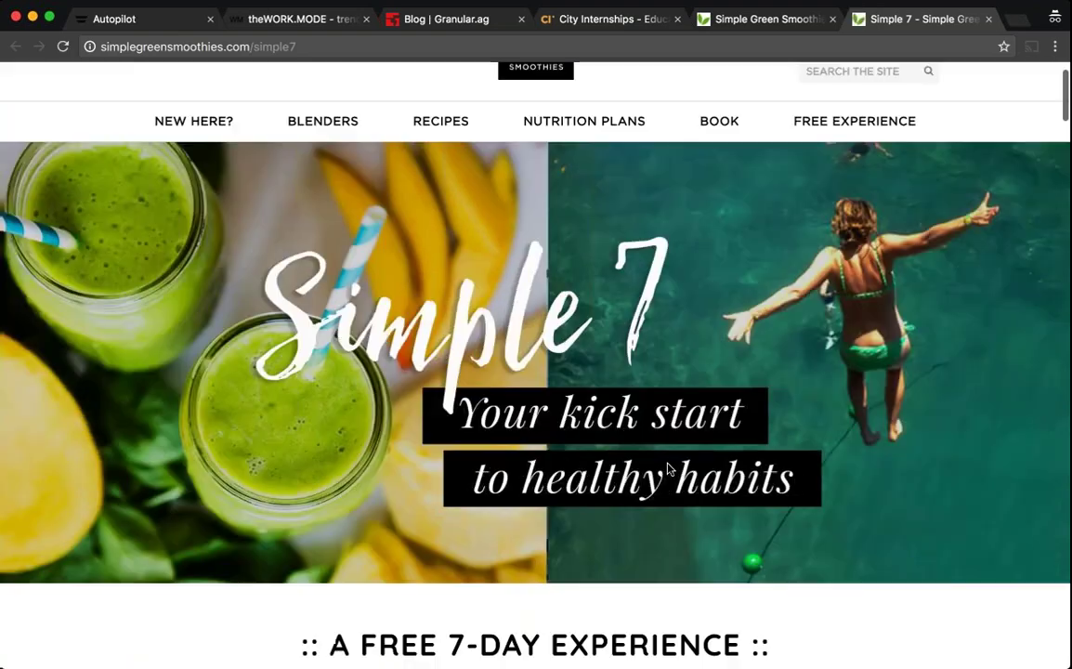